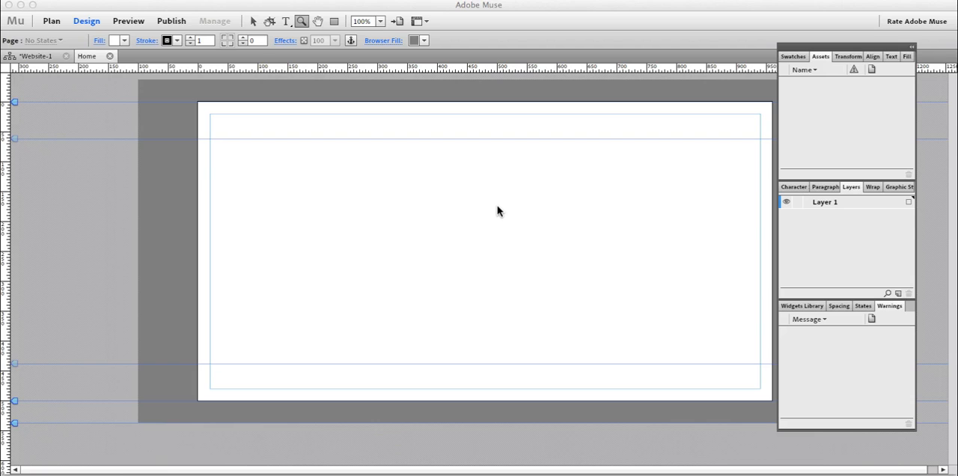
Draw a horizontal rectangle about 1172 by 51 px across the page and shift it slightly lower.
{"action": "key", "text": "v"}
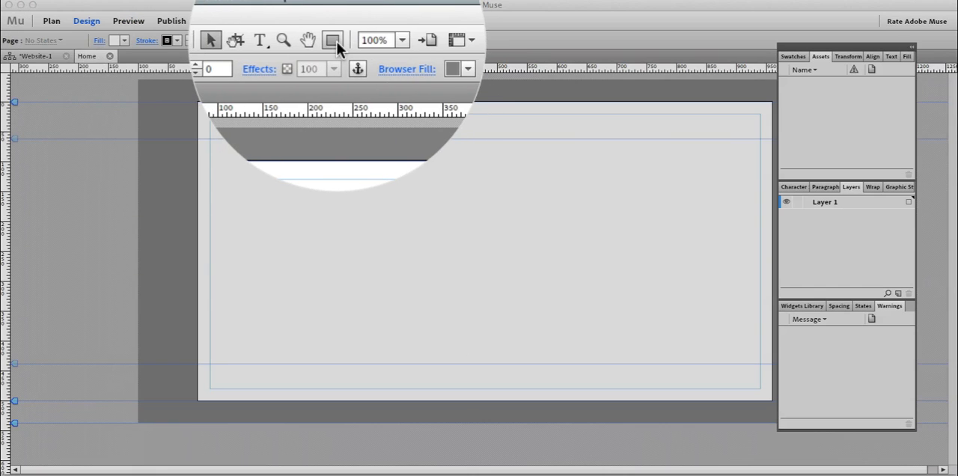
{"action": "left_click", "coordinate": [333, 22]}
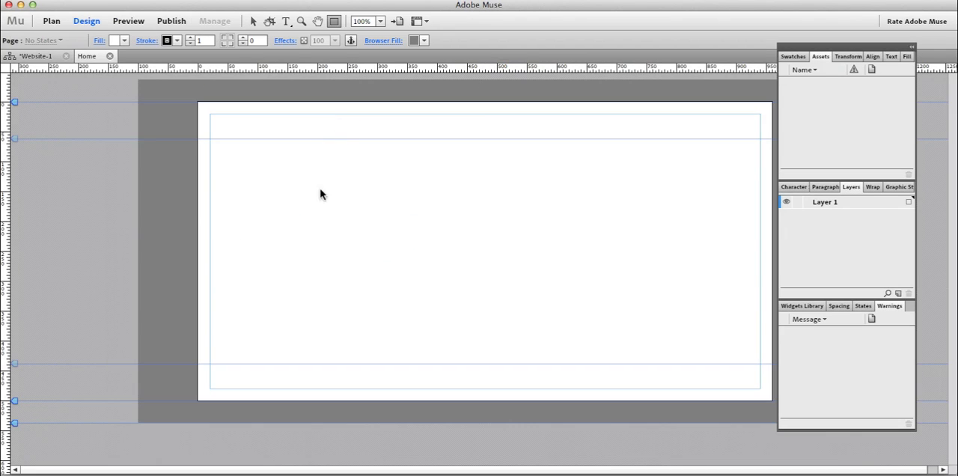
{"action": "left_click_drag", "start_coordinate": [836, 46], "coordinate": [874, 62]}
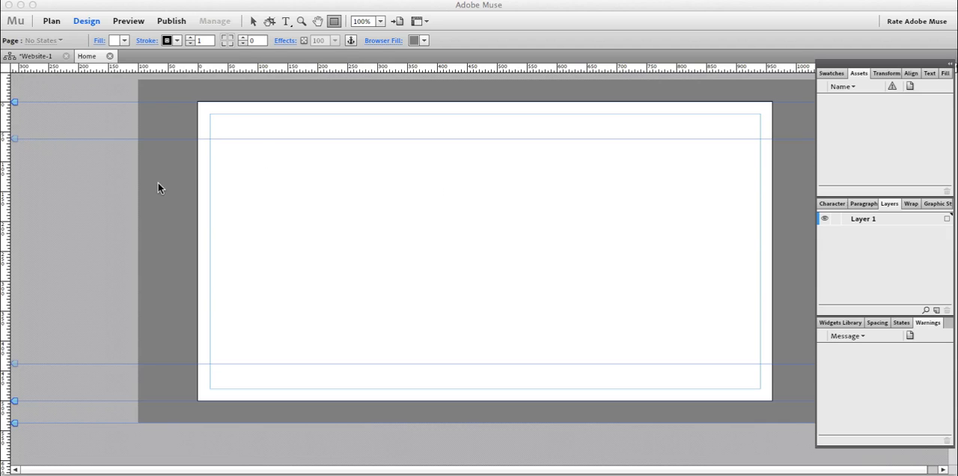
{"action": "left_click_drag", "start_coordinate": [134, 189], "coordinate": [833, 224]}
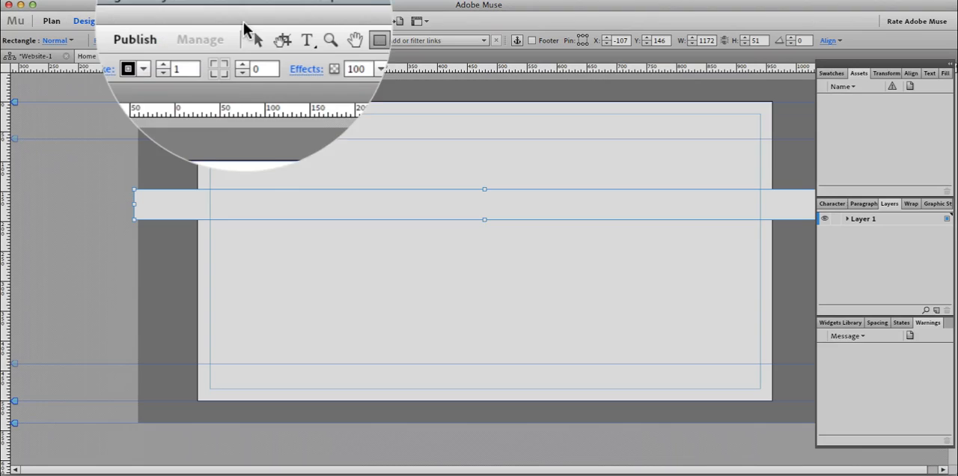
{"action": "left_click", "coordinate": [252, 21]}
{"action": "left_click_drag", "start_coordinate": [581, 205], "coordinate": [564, 218]}
Stretch both ends of the rectangle well past the browser area to a width of about 1943 px.
{"action": "key", "text": "z"}
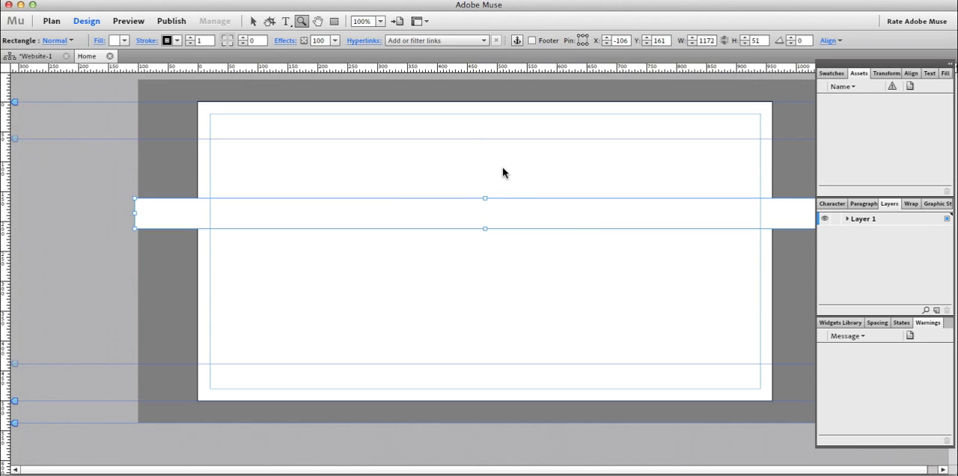
{"action": "left_click", "coordinate": [502, 171], "text": "alt"}
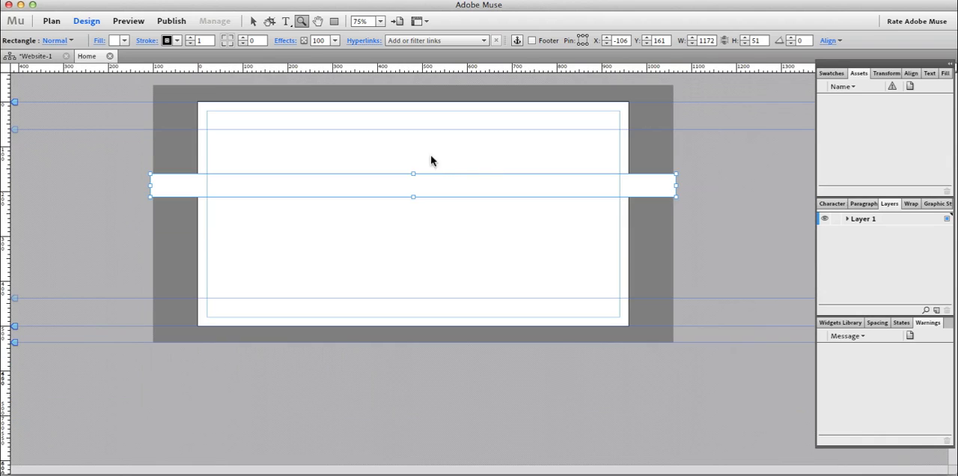
{"action": "key", "text": "v"}
{"action": "left_click_drag", "start_coordinate": [378, 187], "coordinate": [408, 192]}
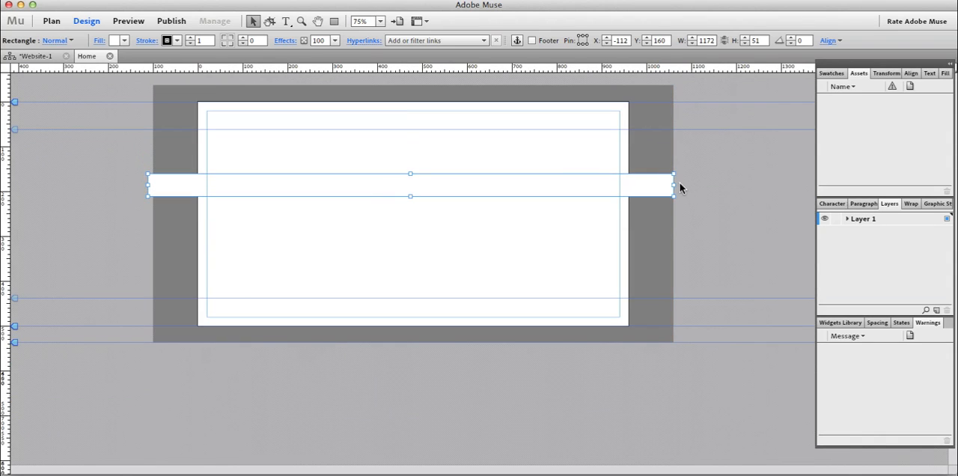
{"action": "left_click", "coordinate": [746, 188]}
{"action": "left_click", "coordinate": [669, 184]}
{"action": "left_click", "coordinate": [674, 184]}
{"action": "left_click_drag", "start_coordinate": [674, 184], "coordinate": [811, 185]}
{"action": "left_click_drag", "start_coordinate": [148, 185], "coordinate": [23, 196]}
Extend the rectangle further on both sides to a width of about 2472 px.
{"action": "key", "text": "z"}
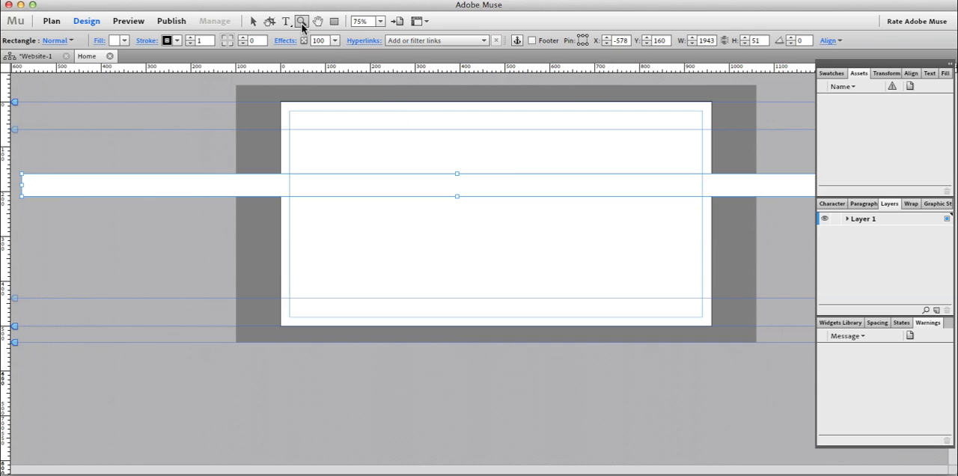
{"action": "left_click", "coordinate": [489, 184], "text": "alt"}
{"action": "key", "text": "v"}
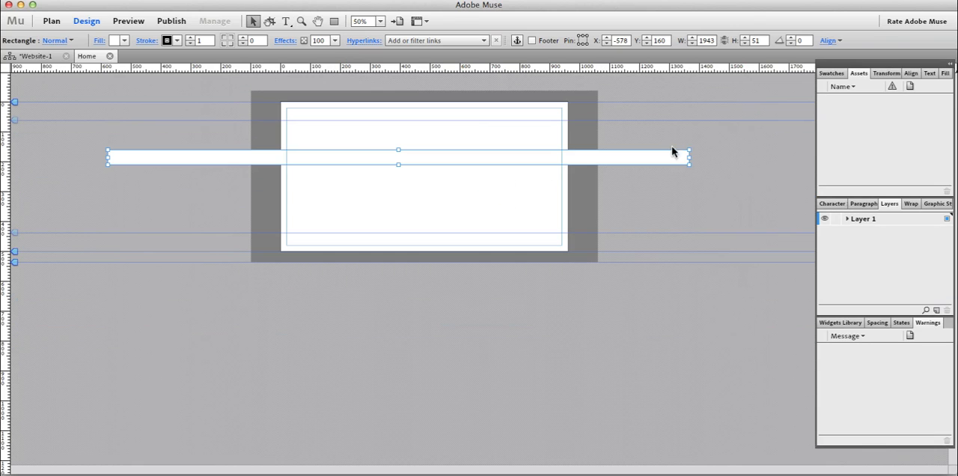
{"action": "left_click_drag", "start_coordinate": [688, 157], "coordinate": [786, 157]}
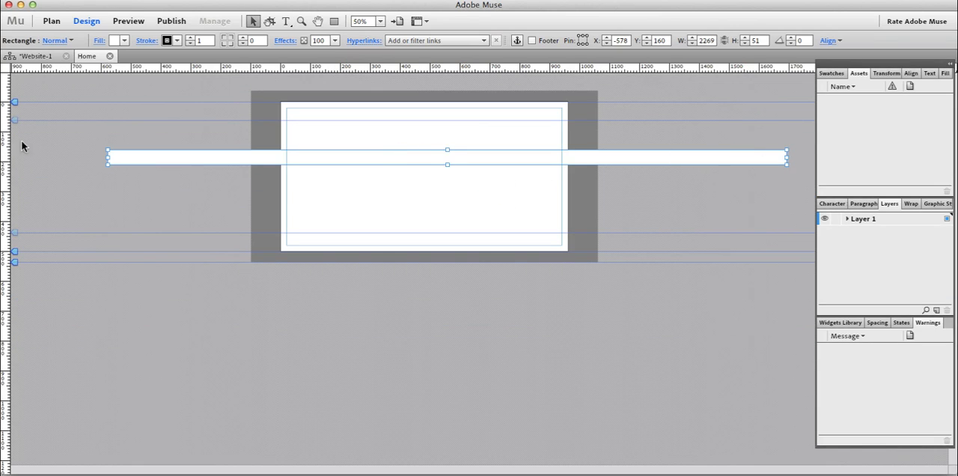
{"action": "left_click_drag", "start_coordinate": [109, 159], "coordinate": [48, 157]}
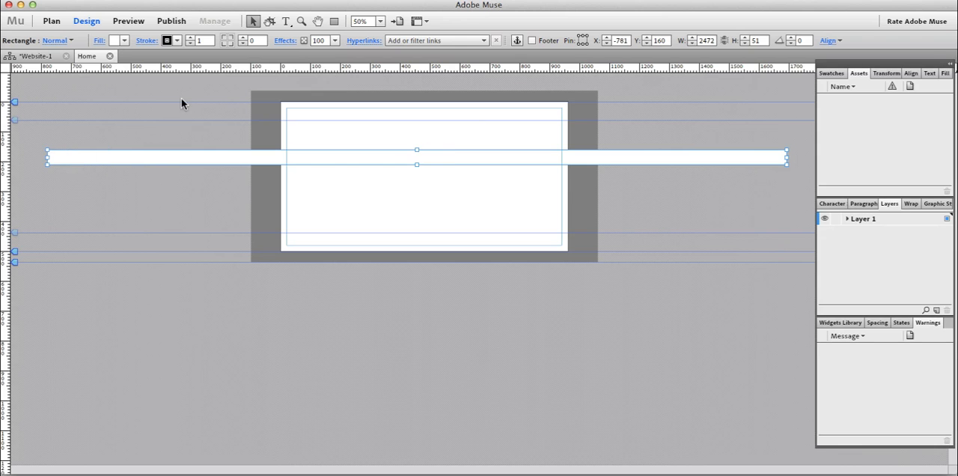
Set the page's fill and stroke colors to None.
{"action": "left_click", "coordinate": [181, 99]}
{"action": "left_click", "coordinate": [115, 41]}
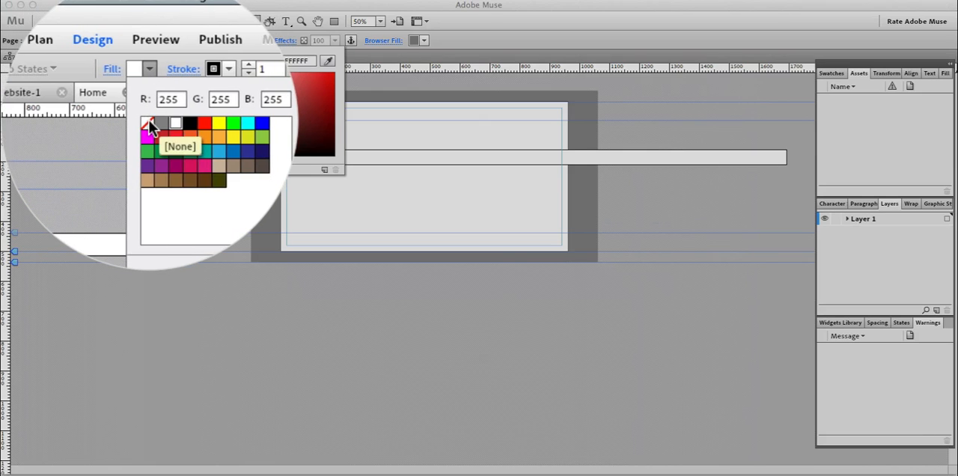
{"action": "left_click", "coordinate": [123, 77]}
{"action": "left_click", "coordinate": [149, 68]}
{"action": "left_click", "coordinate": [150, 67]}
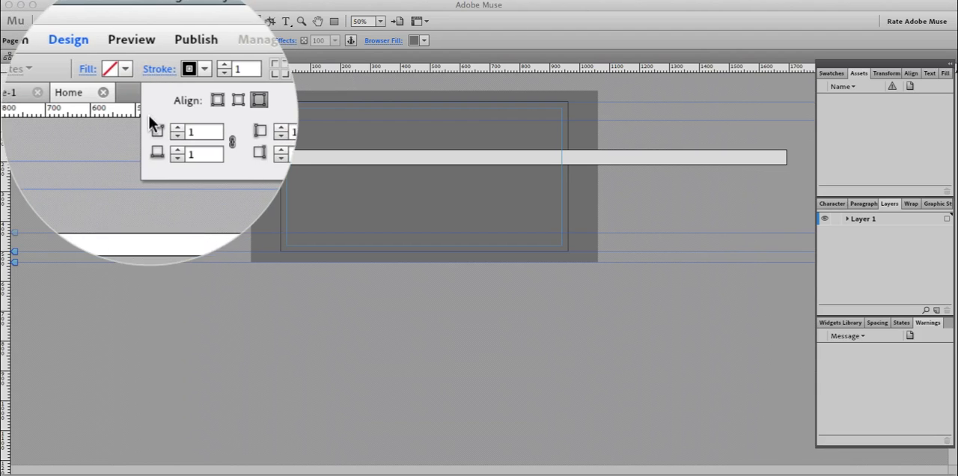
{"action": "left_click", "coordinate": [167, 40]}
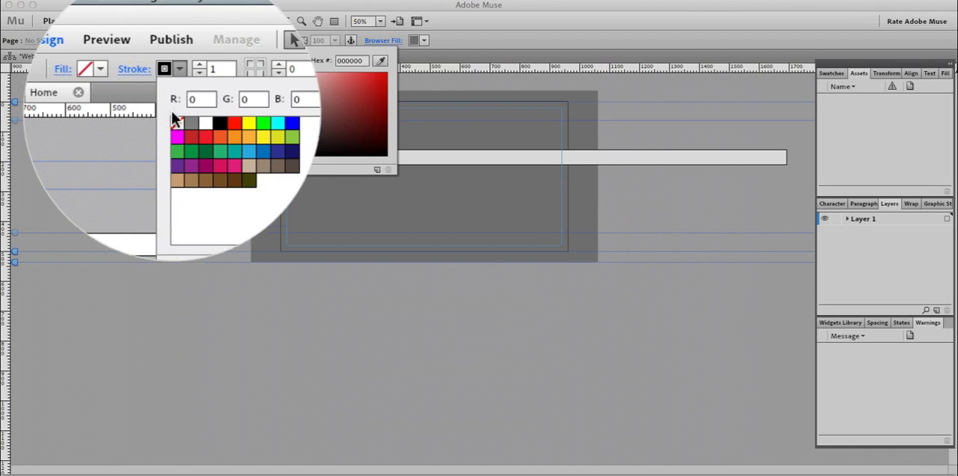
{"action": "left_click", "coordinate": [523, 136]}
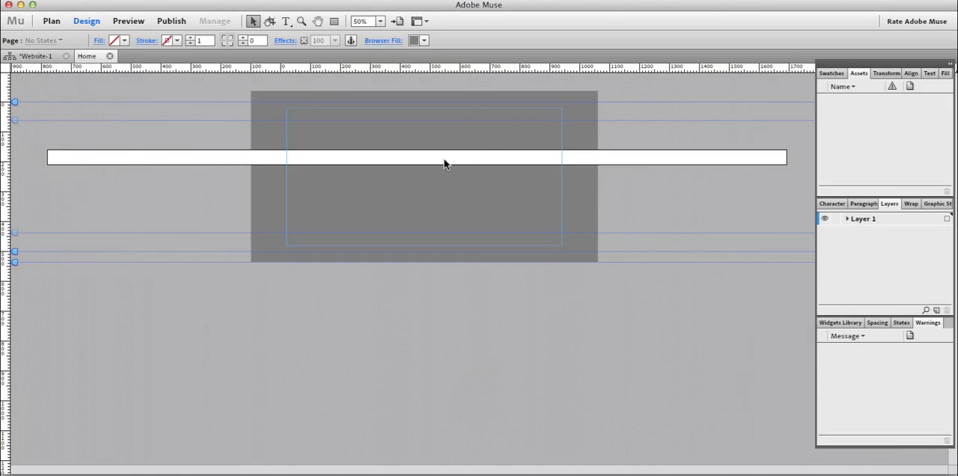
Draw a second rectangle 1160 by 68 px below the first, spanning exactly the width of the browser fill area.
{"action": "left_click", "coordinate": [454, 160]}
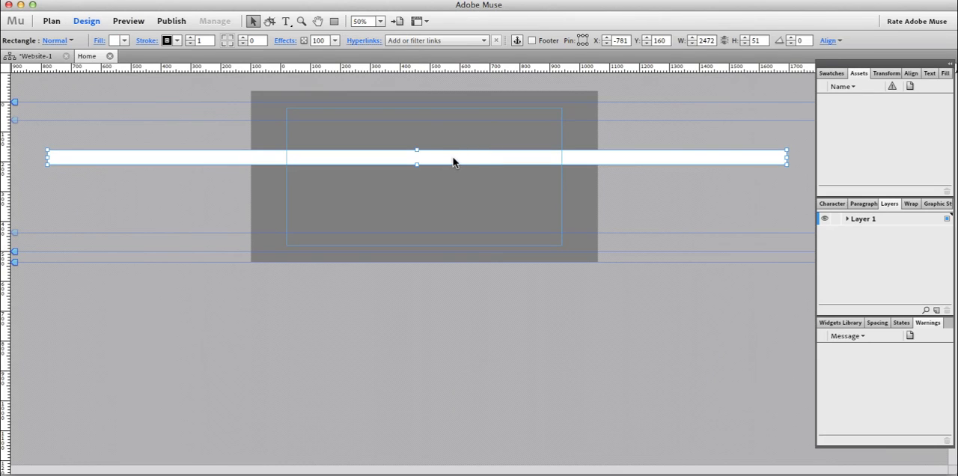
{"action": "left_click", "coordinate": [334, 21]}
{"action": "left_click_drag", "start_coordinate": [250, 189], "coordinate": [597, 209]}
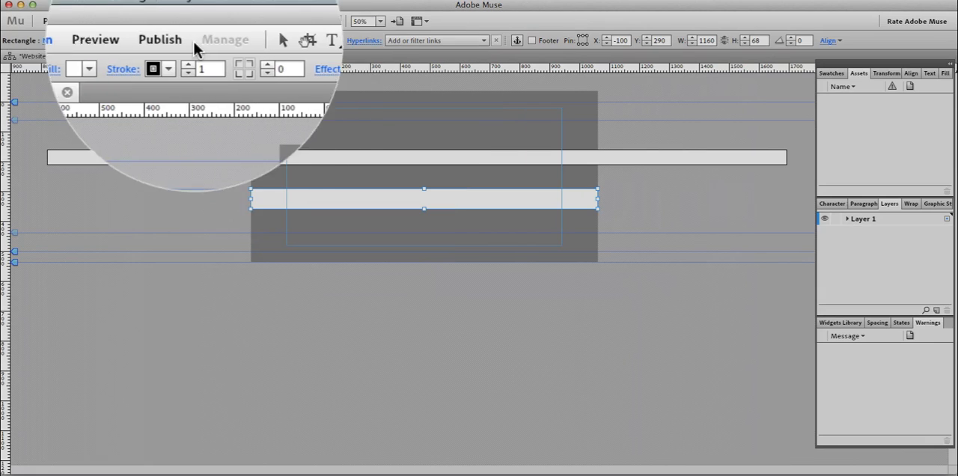
{"action": "left_click", "coordinate": [253, 21]}
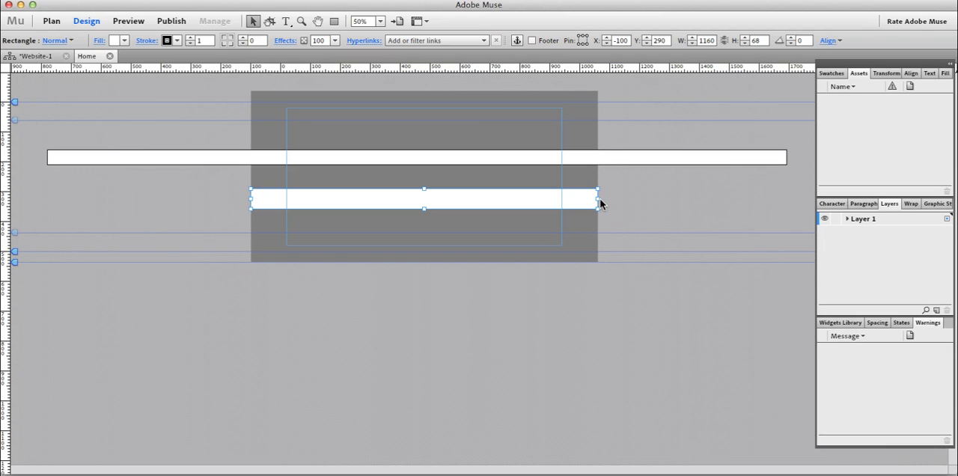
{"action": "left_click_drag", "start_coordinate": [596, 203], "coordinate": [597, 203]}
{"action": "left_click_drag", "start_coordinate": [251, 199], "coordinate": [252, 198]}
Preview the page in the browser to compare the two rectangles, and return to the design.
{"action": "key", "text": "super+shift+e"}
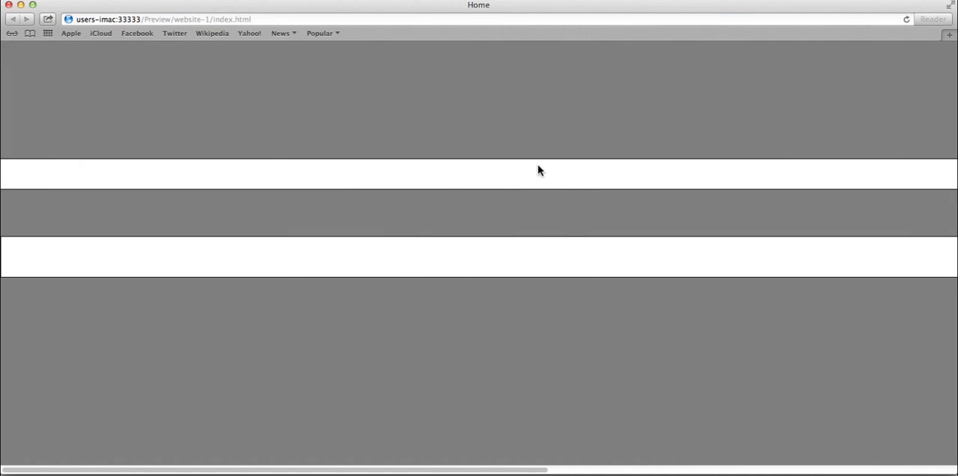
{"action": "key", "text": "super+Tab"}
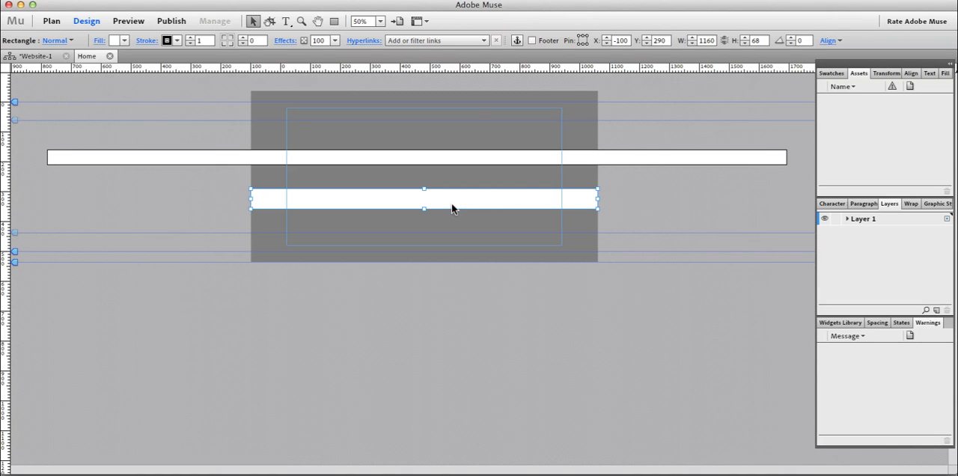
{"action": "key", "text": "Tab"}
Check the scroll motion options of the lower rectangle and delete that rectangle.
{"action": "left_click", "coordinate": [282, 43]}
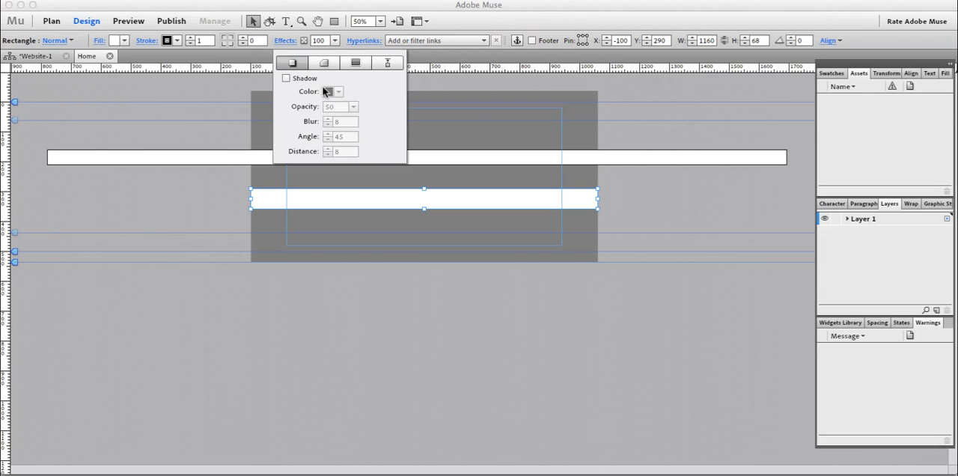
{"action": "left_click", "coordinate": [392, 61]}
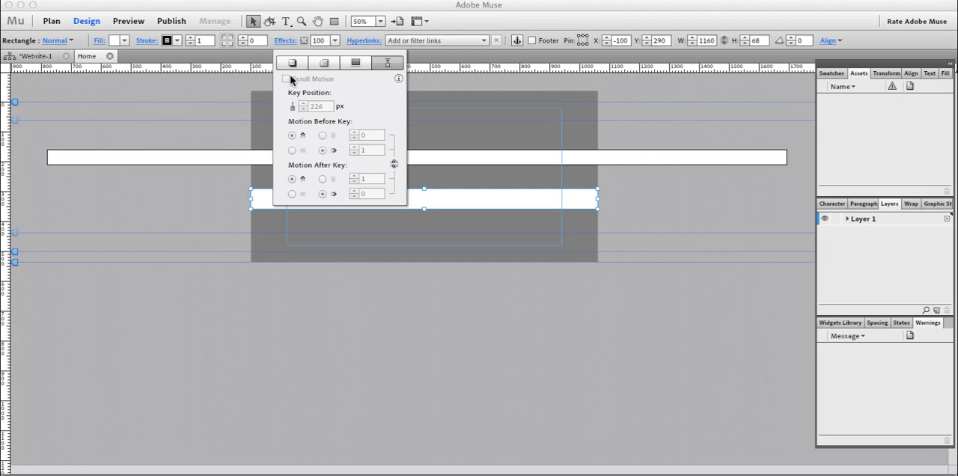
{"action": "left_click", "coordinate": [444, 202]}
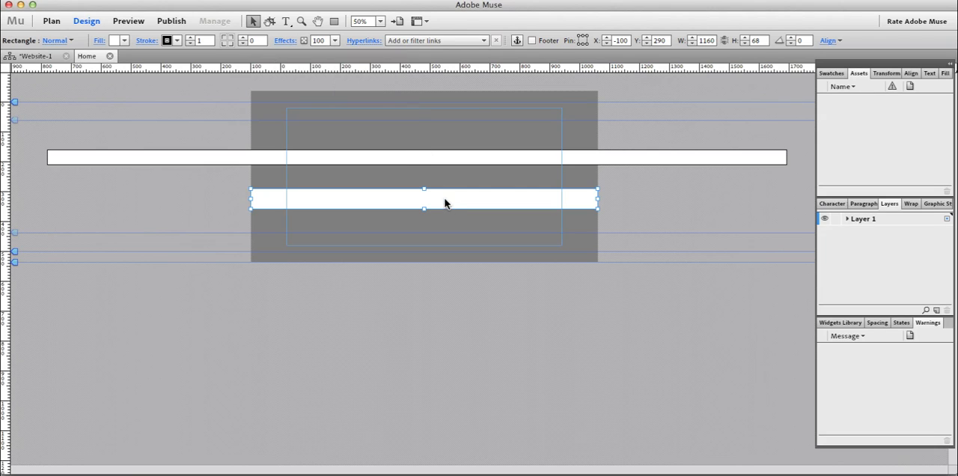
{"action": "key", "text": "Delete"}
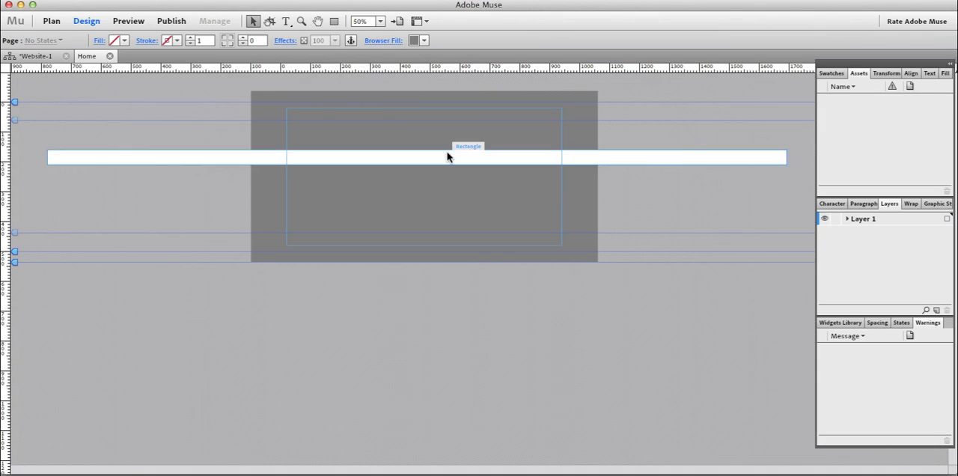
Draw a rectangle about 144 by 51 px inside the wide bar, matching the bar's height.
{"action": "key", "text": "Tab"}
{"action": "left_click", "coordinate": [447, 157]}
{"action": "key", "text": "v"}
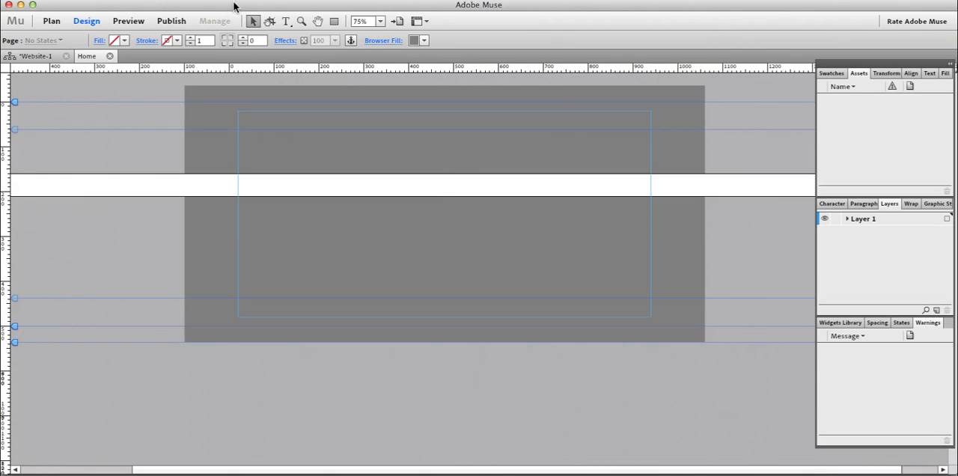
{"action": "left_click", "coordinate": [331, 20]}
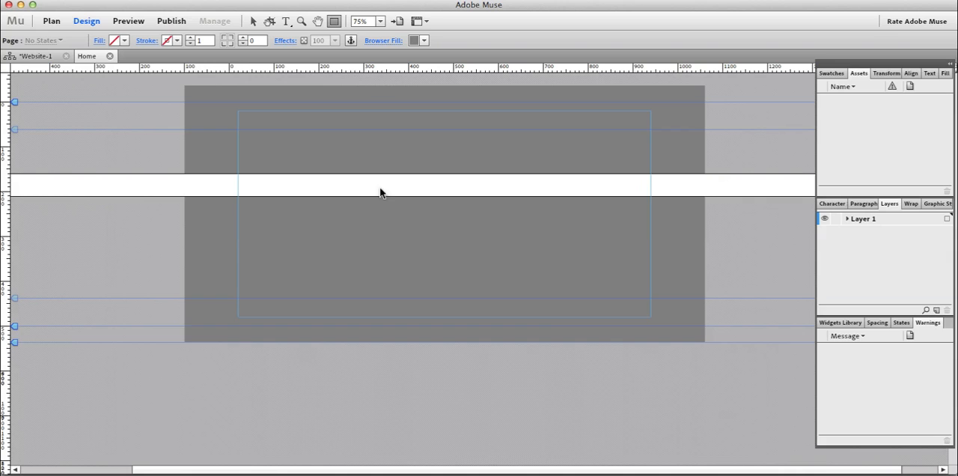
{"action": "left_click_drag", "start_coordinate": [296, 174], "coordinate": [361, 197]}
{"action": "left_click", "coordinate": [253, 21]}
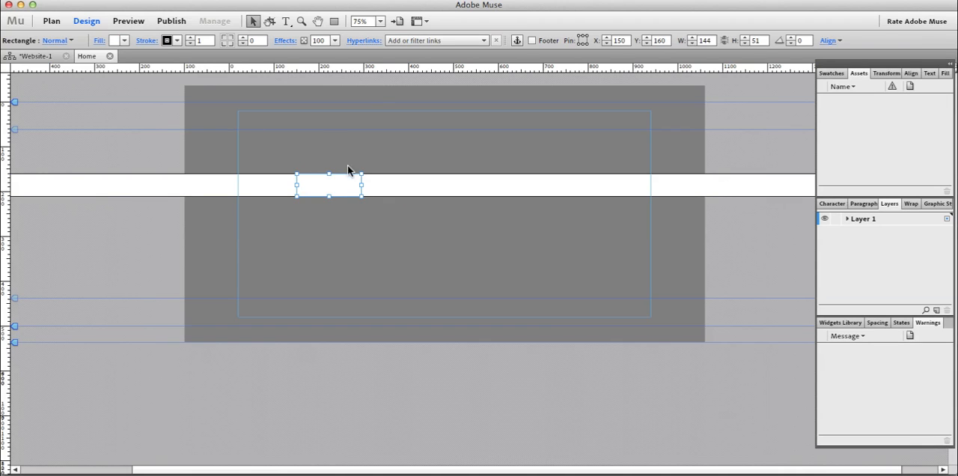
Enter the text "SAMPLE TEXT" in the small rectangle.
{"action": "left_click", "coordinate": [285, 21]}
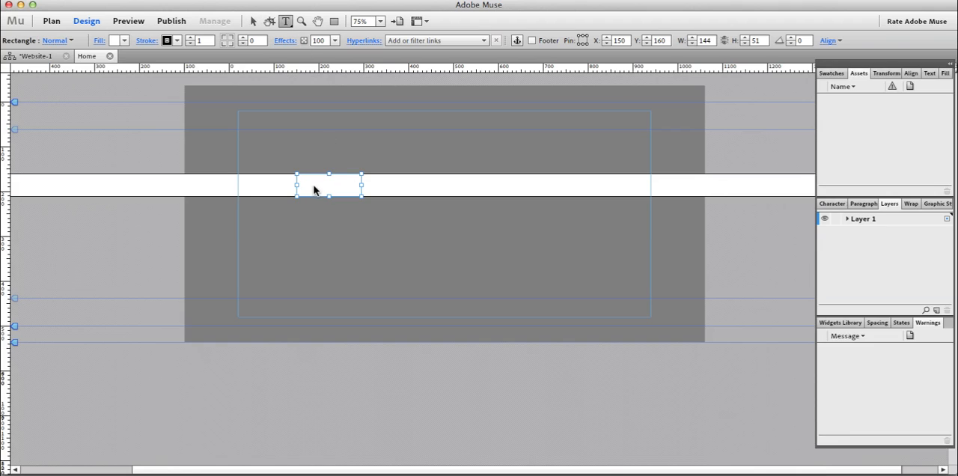
{"action": "left_click", "coordinate": [312, 185]}
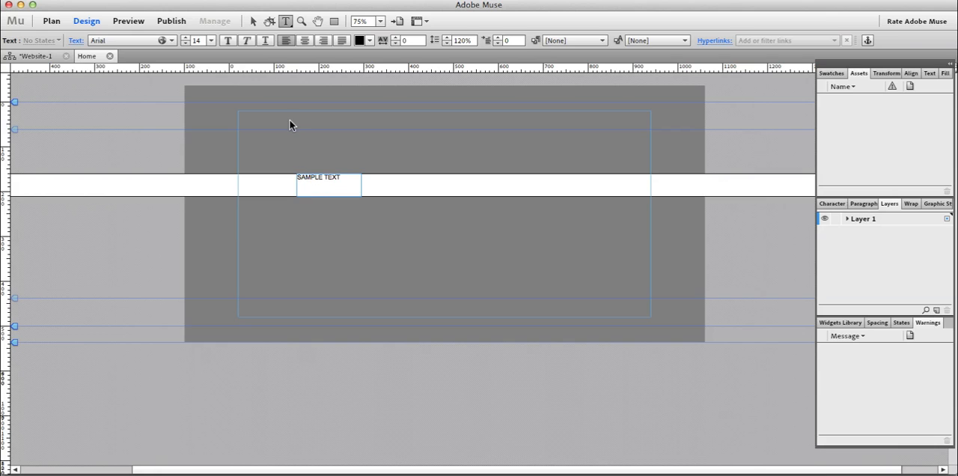
{"action": "left_click", "coordinate": [251, 21]}
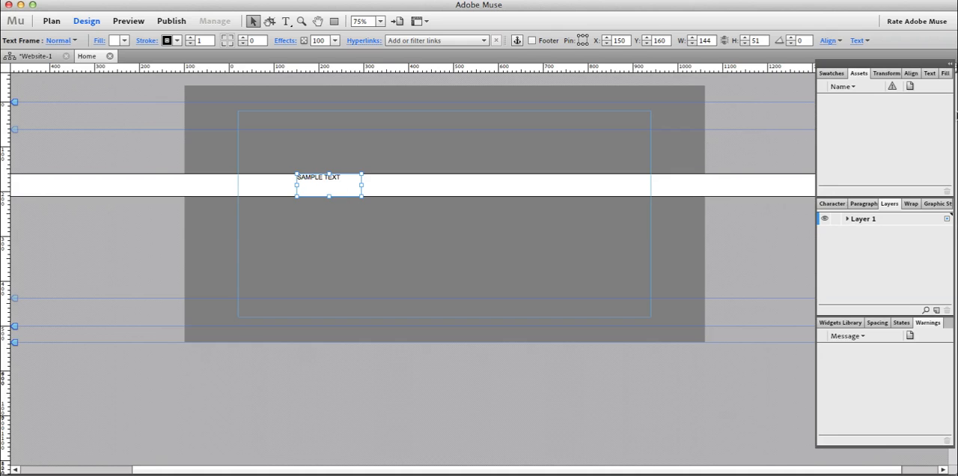
Set the sample text's font size to 20, and reduce it to 15.
{"action": "left_click", "coordinate": [934, 74]}
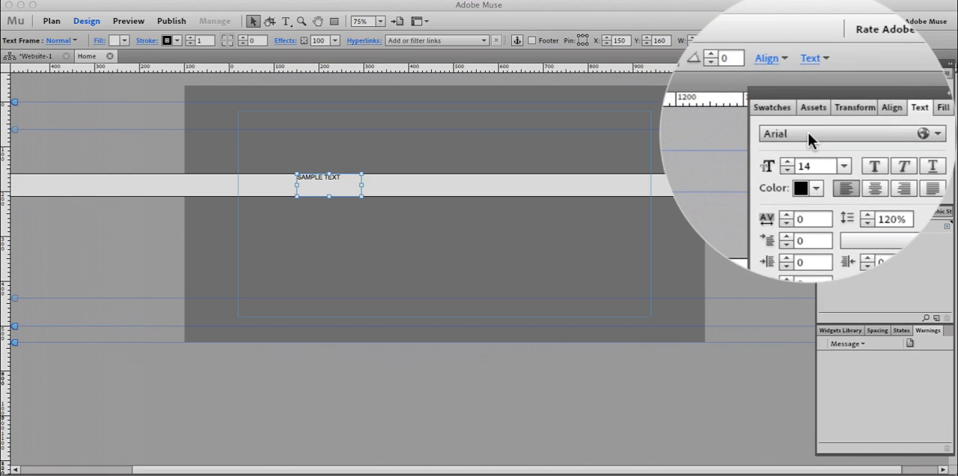
{"action": "left_click_drag", "start_coordinate": [809, 139], "coordinate": [766, 139]}
{"action": "type", "text": "20"}
{"action": "key", "text": "Return"}
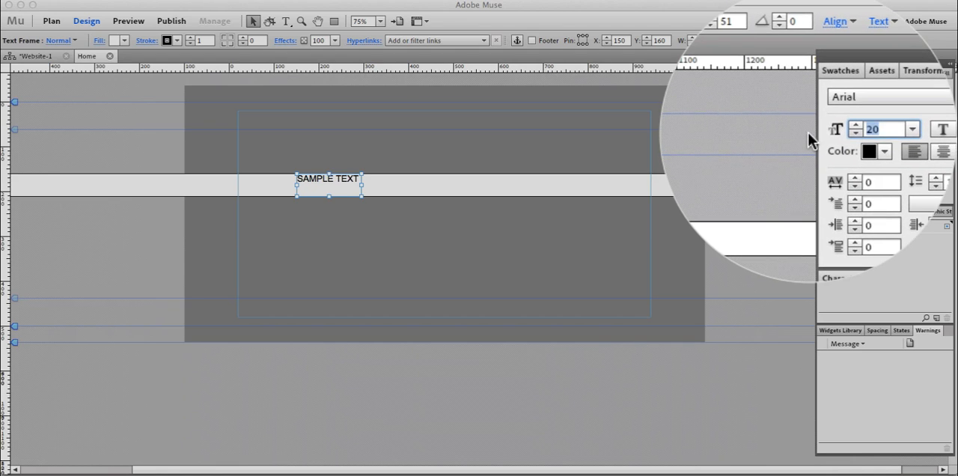
{"action": "type", "text": "15"}
{"action": "key", "text": "Return"}
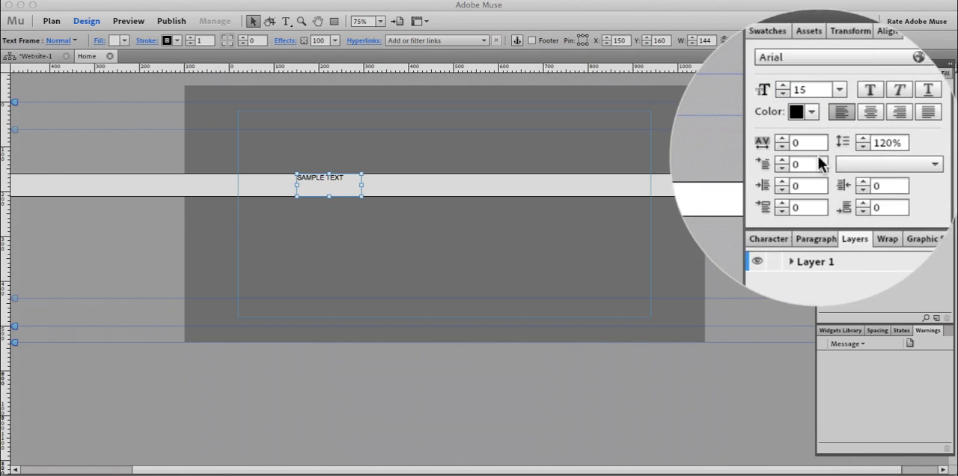
Increase the space before the sample text's paragraph to 11.
{"action": "left_click", "coordinate": [807, 189]}
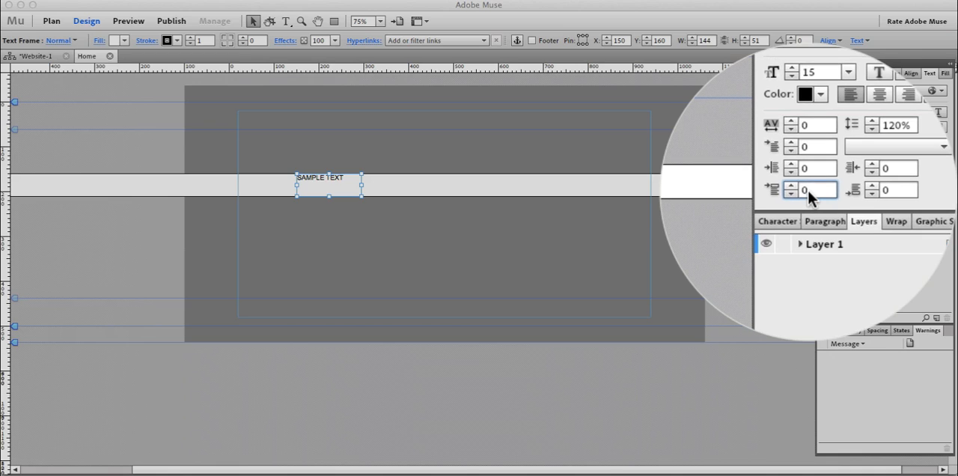
{"action": "key", "text": "Up"}
{"action": "key", "text": "Up"}
{"action": "key", "text": "Up"}
{"action": "key", "text": "Up"}
{"action": "key", "text": "Up"}
{"action": "key", "text": "Up"}
{"action": "key", "text": "Up"}
{"action": "key", "text": "Up"}
{"action": "key", "text": "Up"}
{"action": "key", "text": "Up"}
{"action": "key", "text": "Up"}
{"action": "key", "text": "Up"}
{"action": "key", "text": "Up"}
{"action": "key", "text": "Up"}
{"action": "key", "text": "Up"}
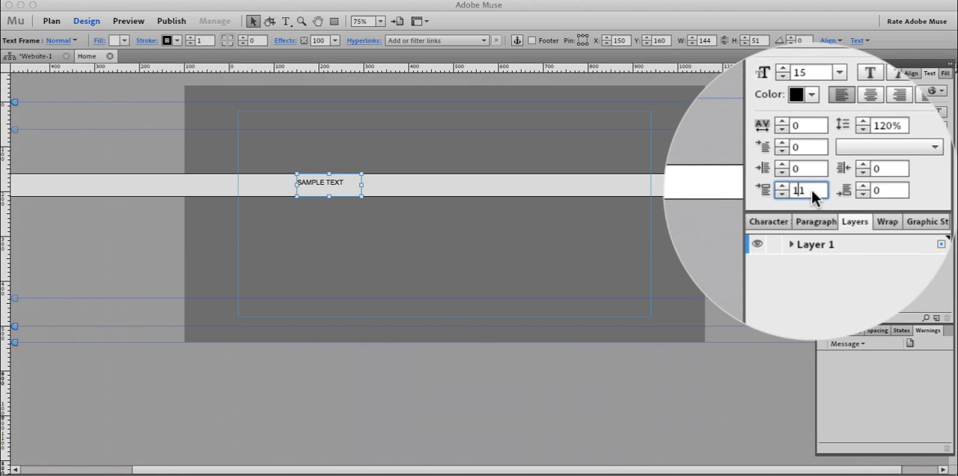
Increase the space before the sample text's paragraph to 17 and center the text.
{"action": "key", "text": "Up"}
{"action": "key", "text": "Up"}
{"action": "left_click", "coordinate": [872, 129]}
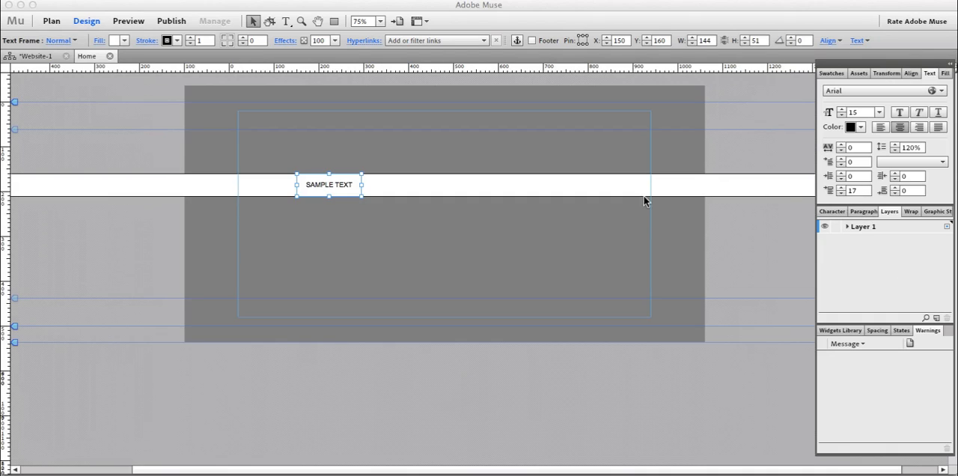
Duplicate the SAMPLE TEXT box and place the copy against its right side inside the bar, at X 294, Y 160.
{"action": "left_click", "coordinate": [402, 165]}
{"action": "left_click", "coordinate": [333, 177]}
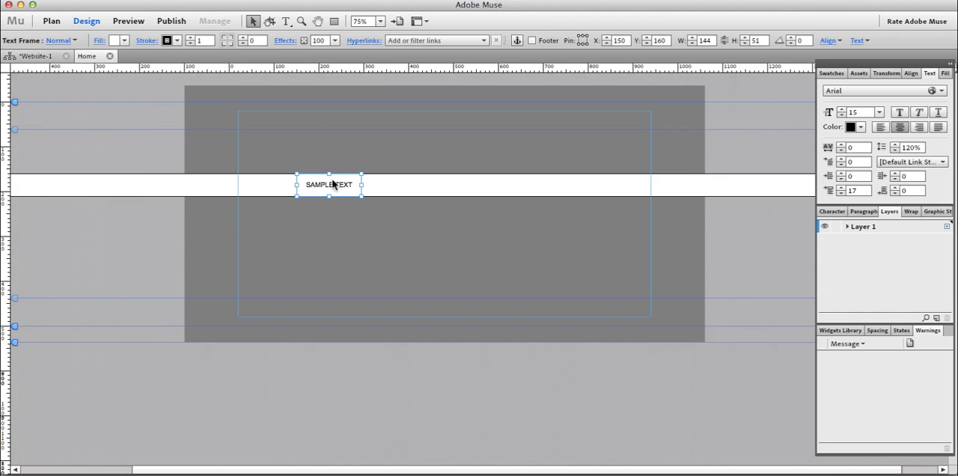
{"action": "left_click", "coordinate": [149, 1]}
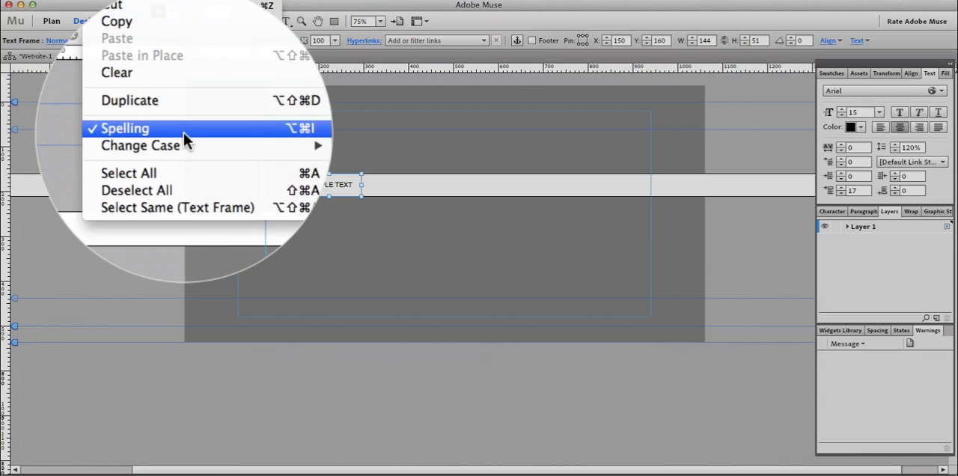
{"action": "left_click", "coordinate": [184, 138]}
{"action": "left_click_drag", "start_coordinate": [336, 190], "coordinate": [397, 189]}
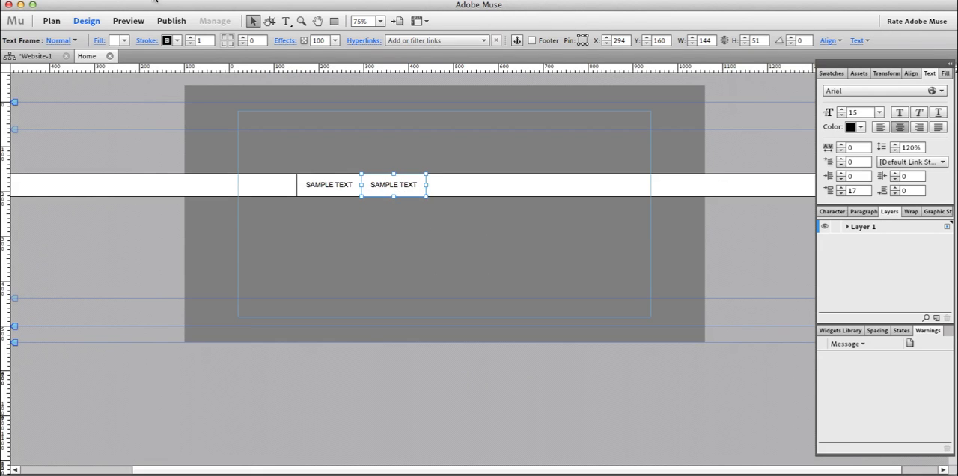
Duplicate the second sample text box and align the third one beside it at X 438, Y 160.
{"action": "left_click", "coordinate": [149, 1]}
{"action": "left_click", "coordinate": [170, 131]}
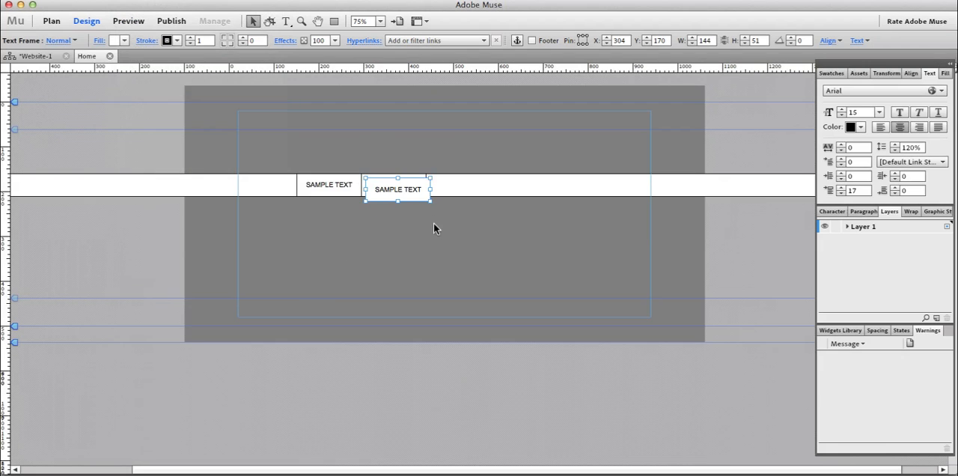
{"action": "left_click_drag", "start_coordinate": [428, 192], "coordinate": [468, 187]}
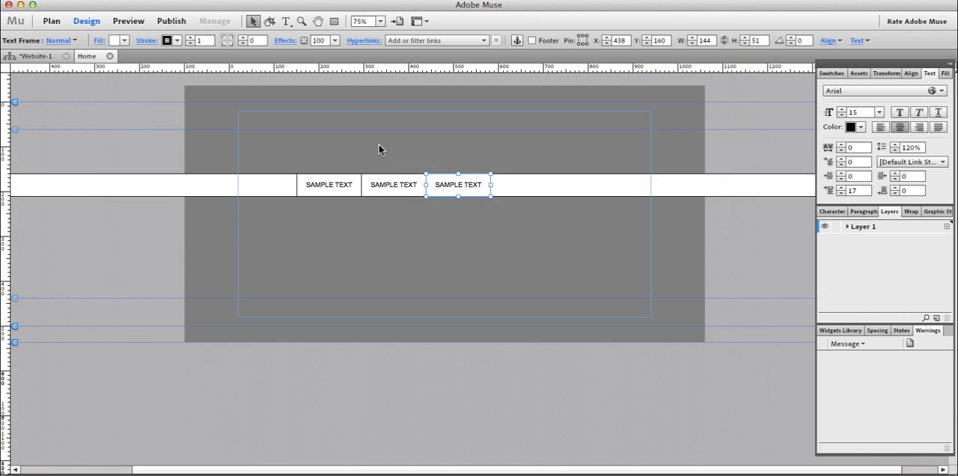
Group the wide bar together with the three sample text boxes.
{"action": "left_click", "coordinate": [326, 154]}
{"action": "left_click_drag", "start_coordinate": [272, 151], "coordinate": [590, 188]}
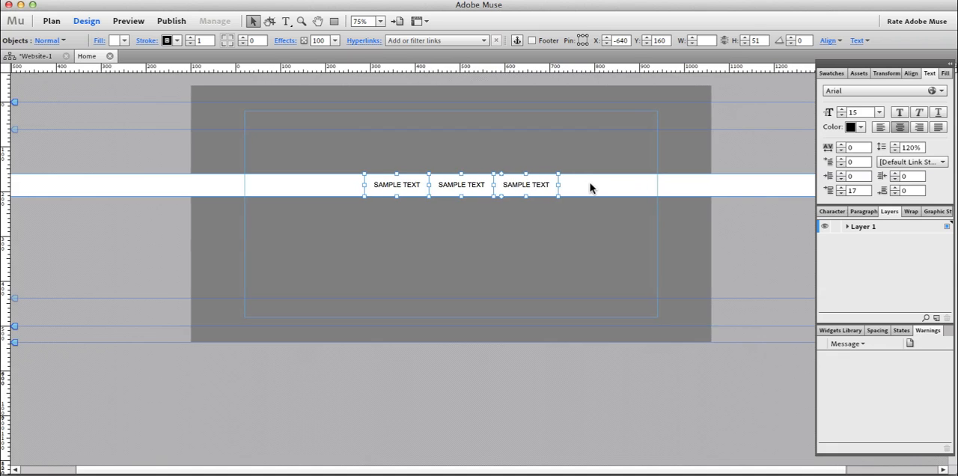
{"action": "left_click", "coordinate": [471, 146]}
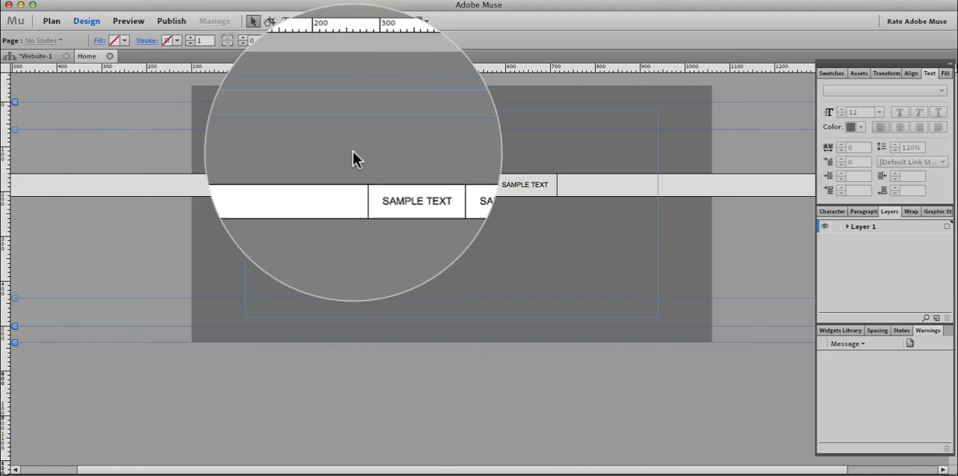
{"action": "left_click_drag", "start_coordinate": [323, 160], "coordinate": [617, 207]}
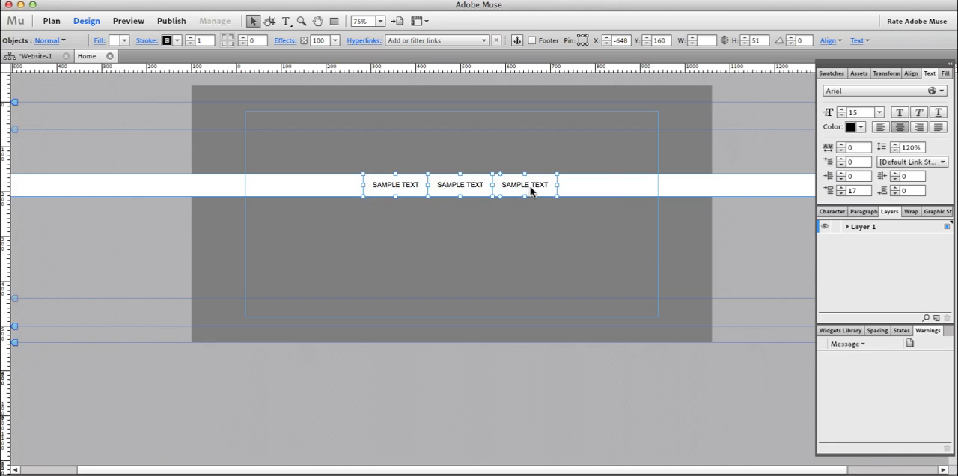
{"action": "right_click", "coordinate": [530, 192]}
{"action": "left_click", "coordinate": [399, 134]}
{"action": "left_click_drag", "start_coordinate": [290, 146], "coordinate": [635, 220]}
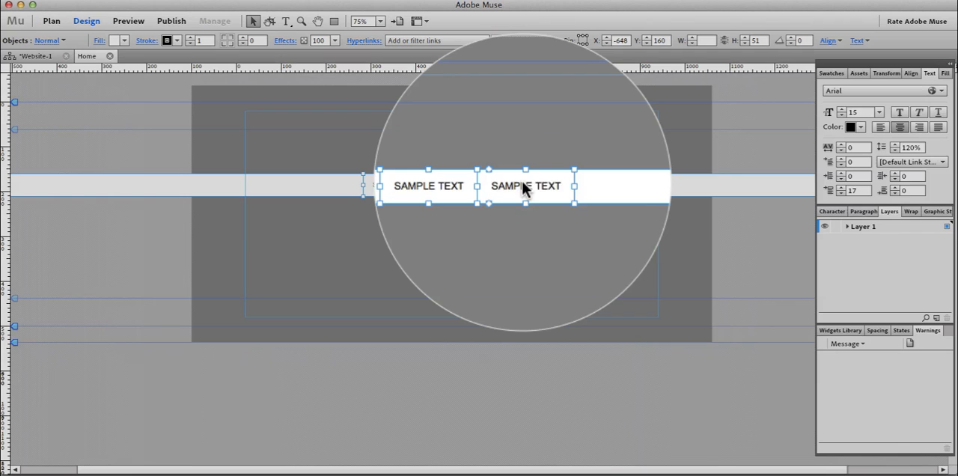
{"action": "right_click", "coordinate": [524, 187]}
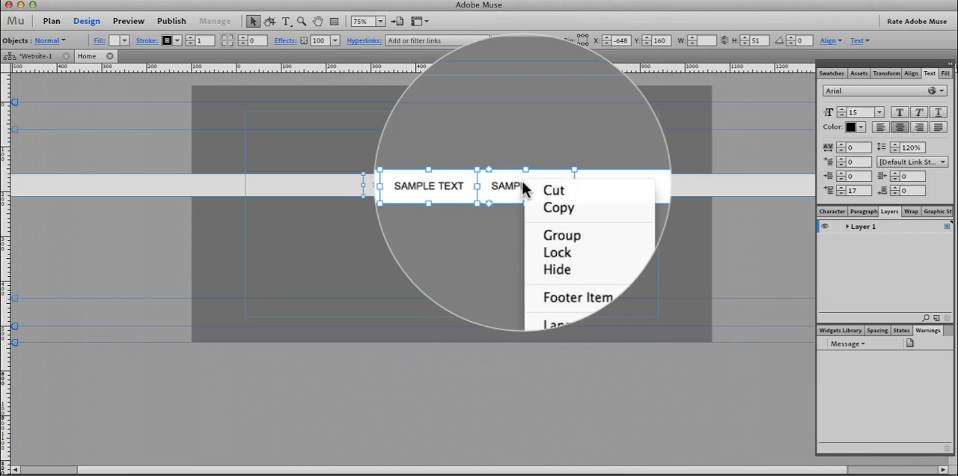
{"action": "left_click", "coordinate": [545, 221]}
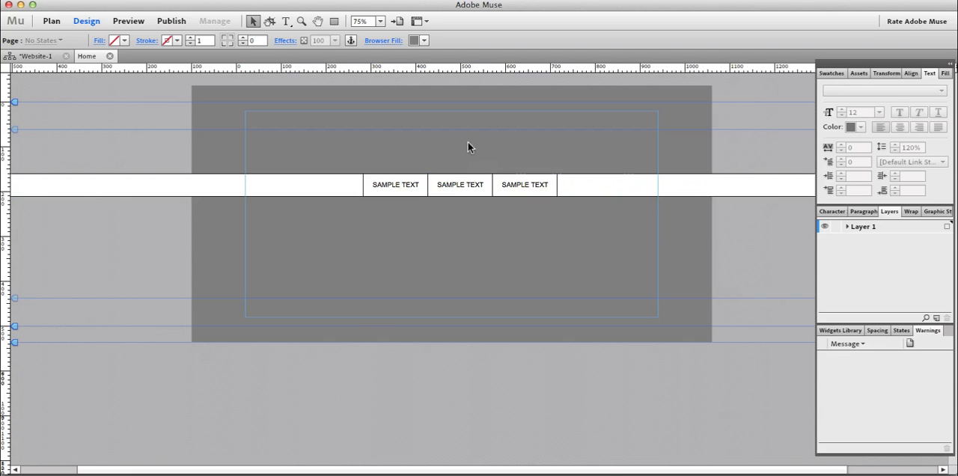
Enable the Scroll Motion effect on the grouped bar.
{"action": "left_click", "coordinate": [460, 178]}
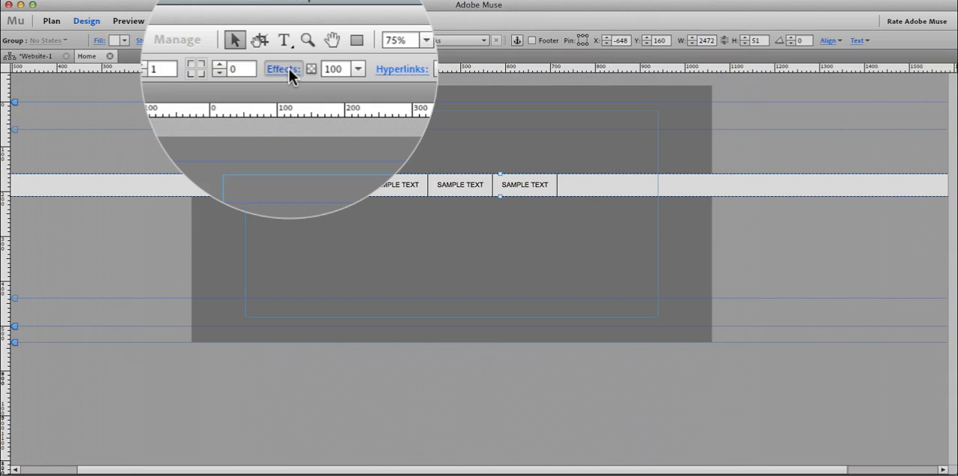
{"action": "left_click", "coordinate": [295, 40]}
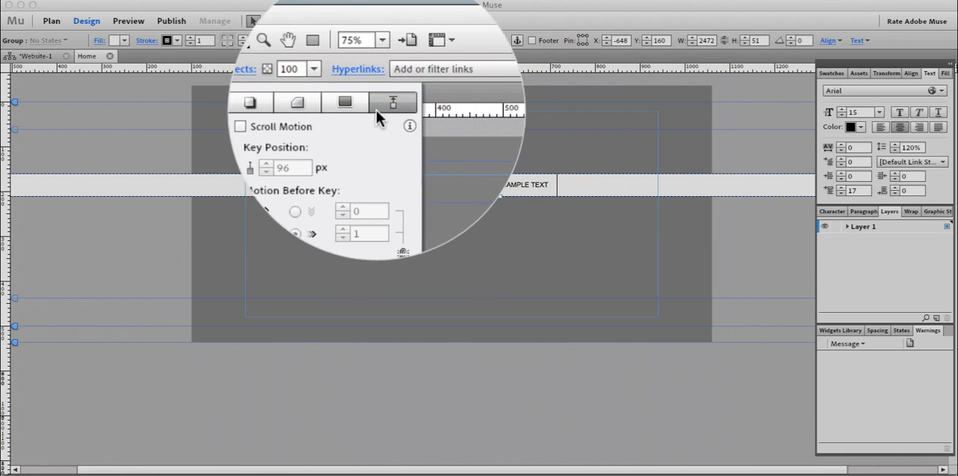
{"action": "left_click", "coordinate": [286, 79]}
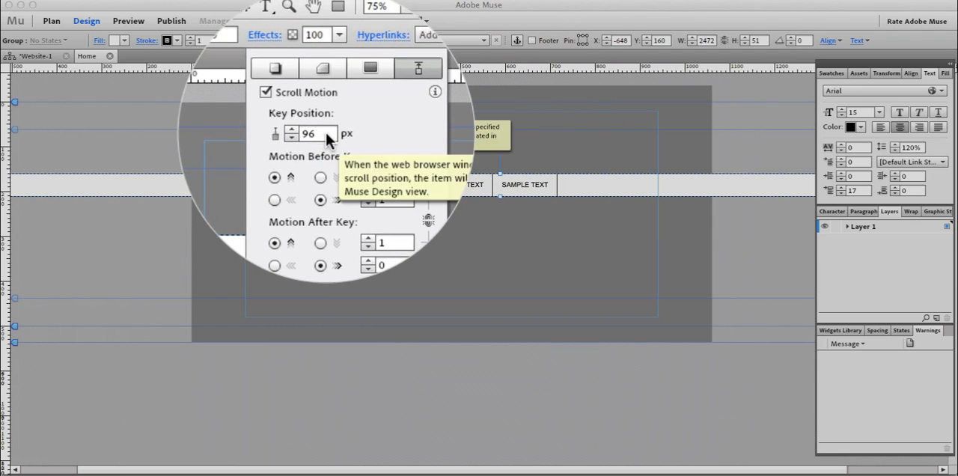
{"action": "left_click", "coordinate": [501, 133]}
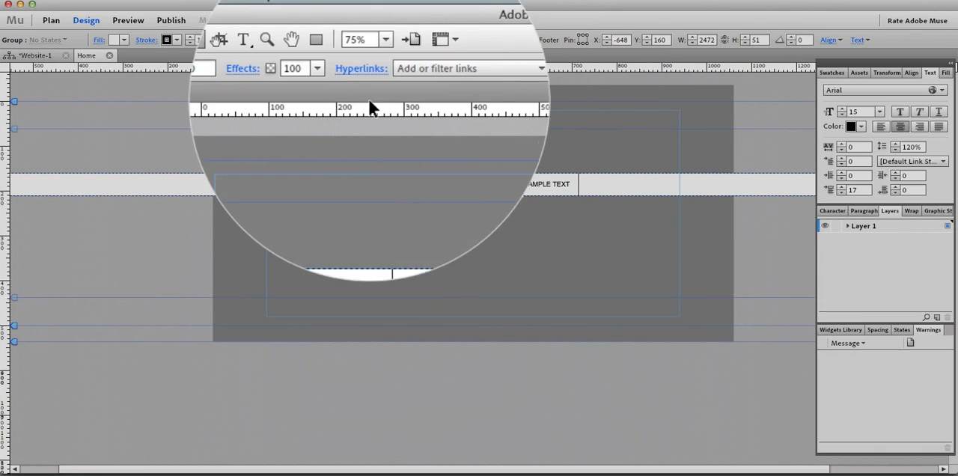
Review the group's key position handle and its motion settings before and after the key.
{"action": "left_click", "coordinate": [284, 39]}
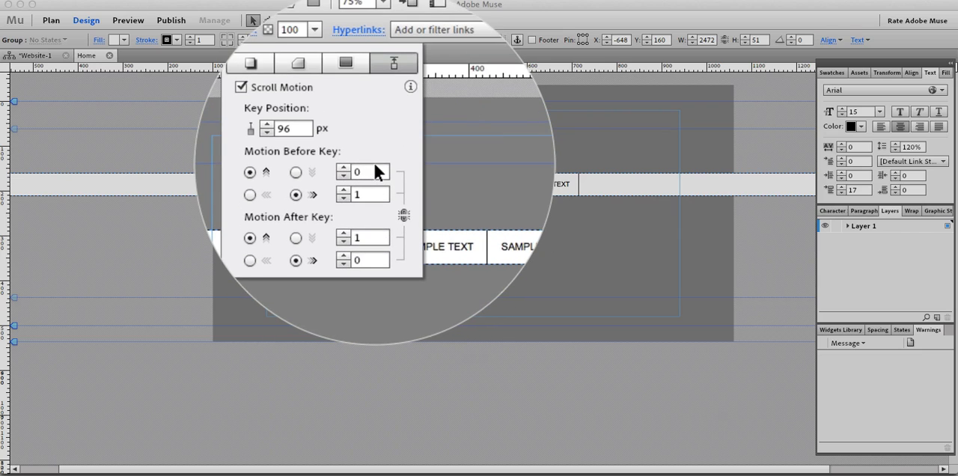
{"action": "mouse_move", "coordinate": [374, 165]}
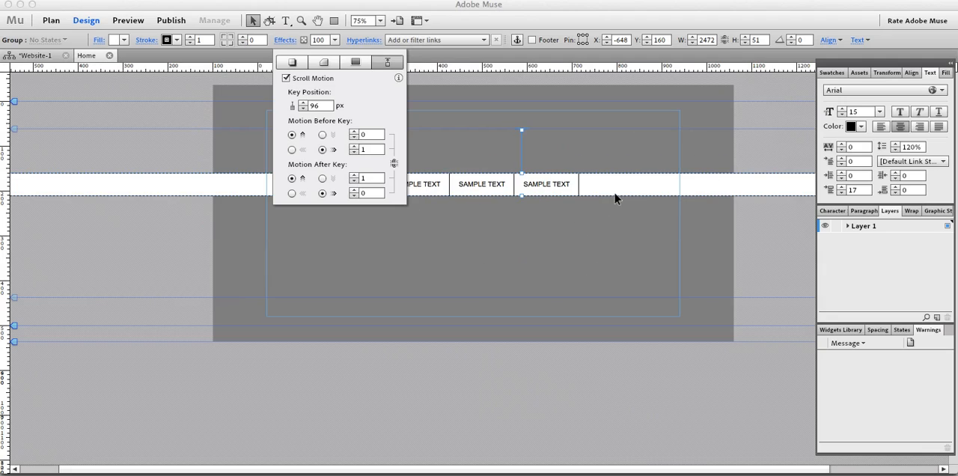
{"action": "left_click", "coordinate": [523, 135]}
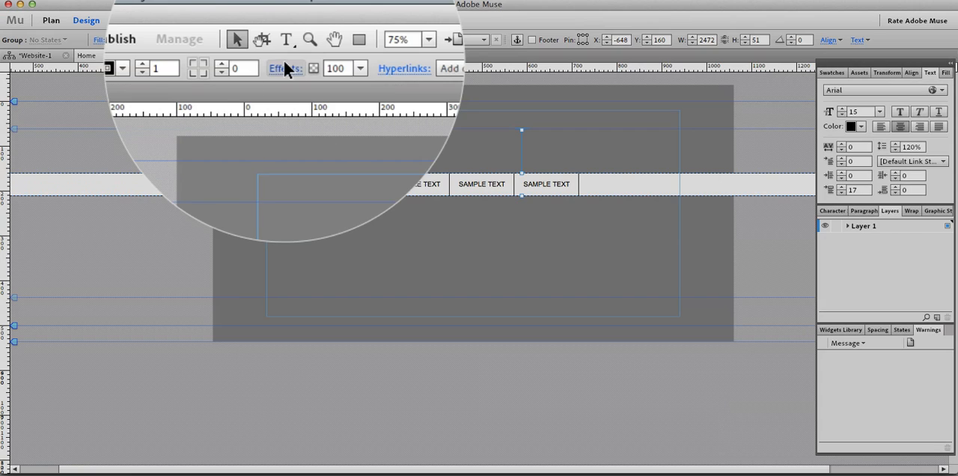
{"action": "left_click", "coordinate": [282, 40]}
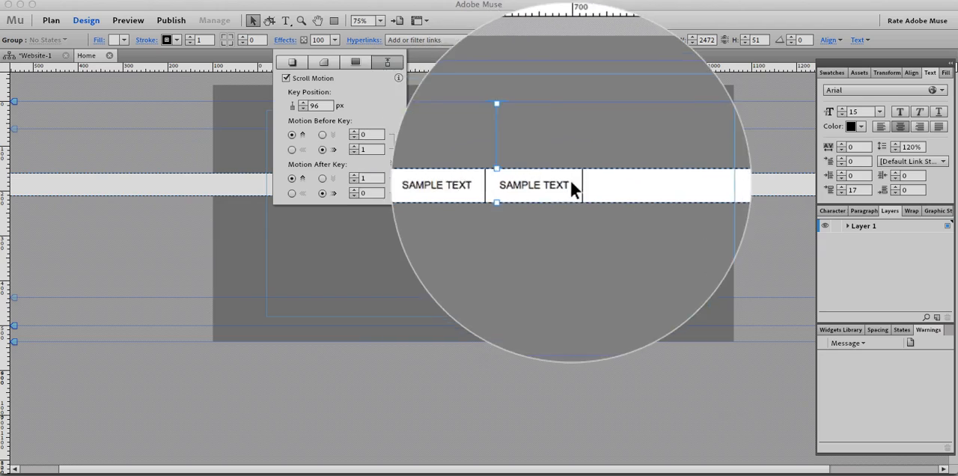
{"action": "left_click", "coordinate": [587, 183]}
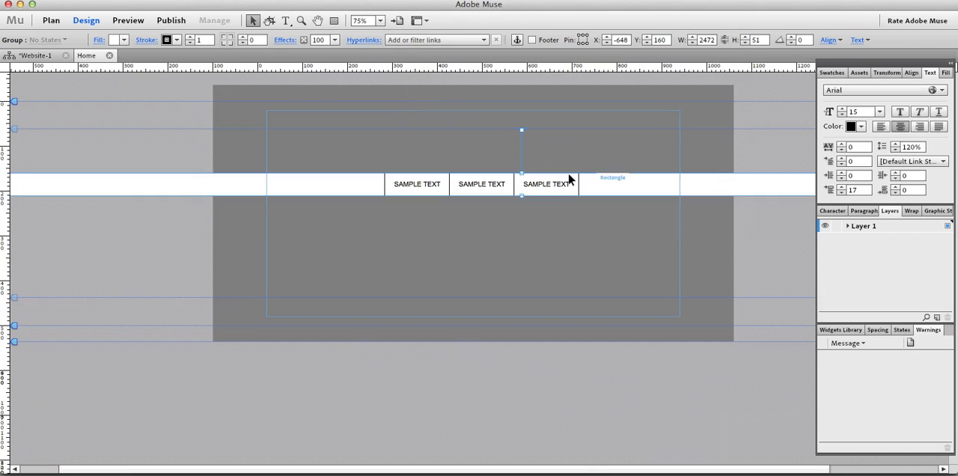
Move the grouped bar down and up the page while checking its key position, ending at Y 180.
{"action": "left_click_drag", "start_coordinate": [593, 176], "coordinate": [528, 192]}
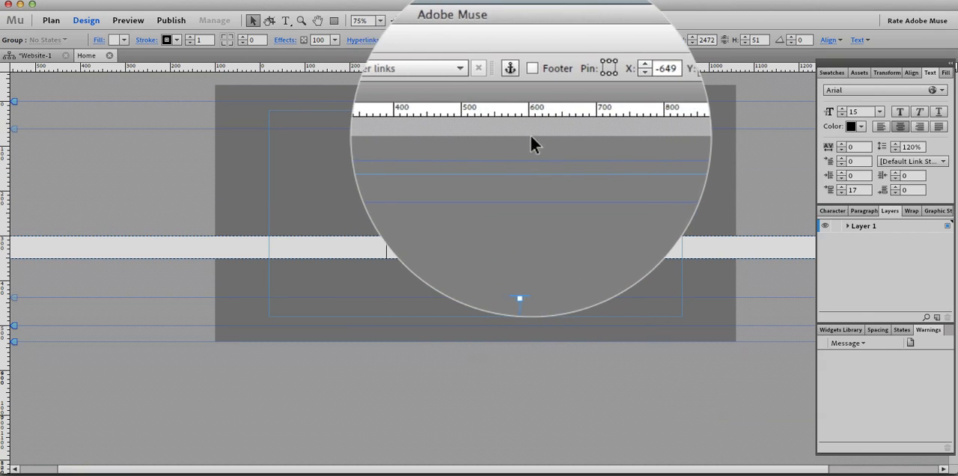
{"action": "left_click_drag", "start_coordinate": [623, 245], "coordinate": [623, 205]}
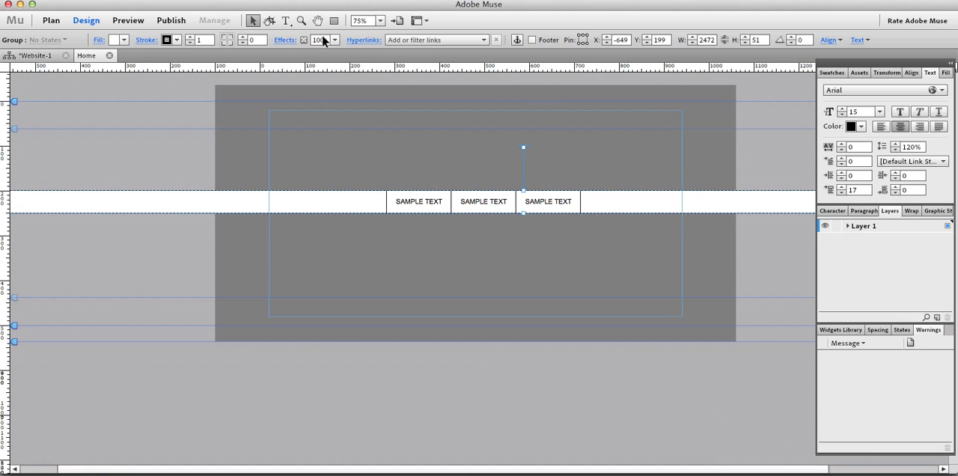
{"action": "left_click", "coordinate": [285, 40]}
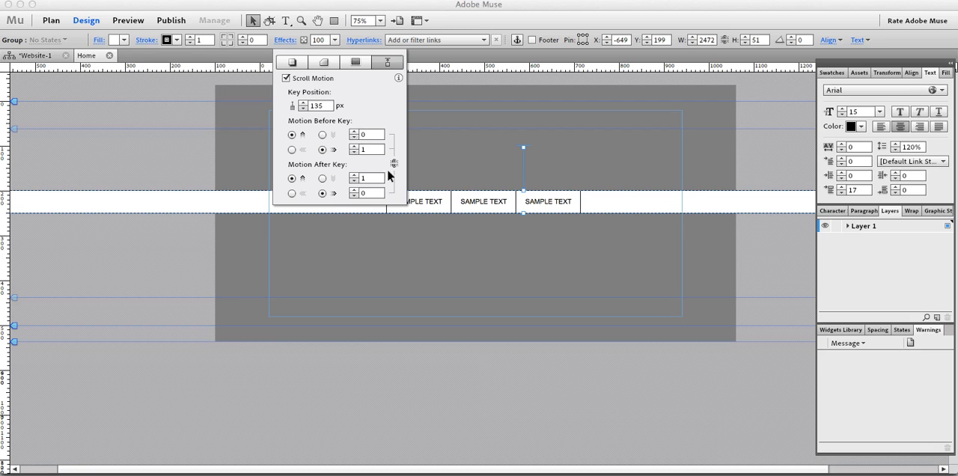
{"action": "left_click_drag", "start_coordinate": [615, 214], "coordinate": [537, 128]}
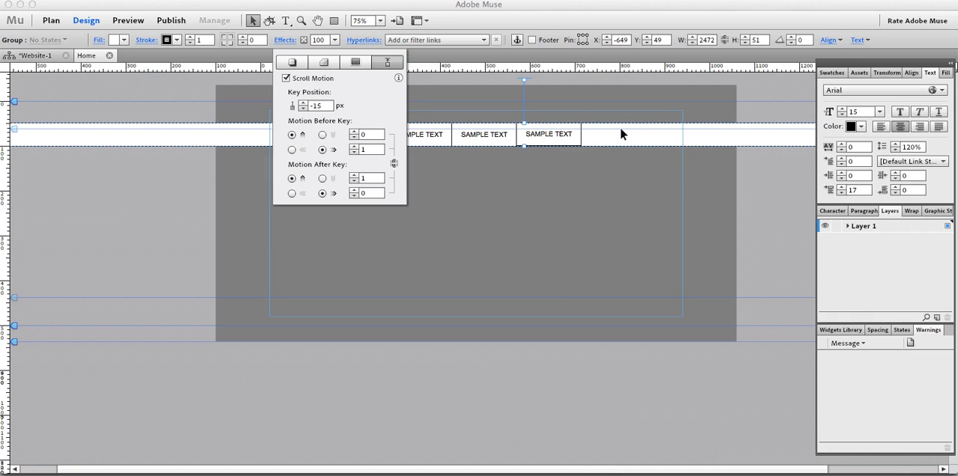
{"action": "left_click", "coordinate": [589, 141]}
{"action": "left_click_drag", "start_coordinate": [591, 135], "coordinate": [588, 194]}
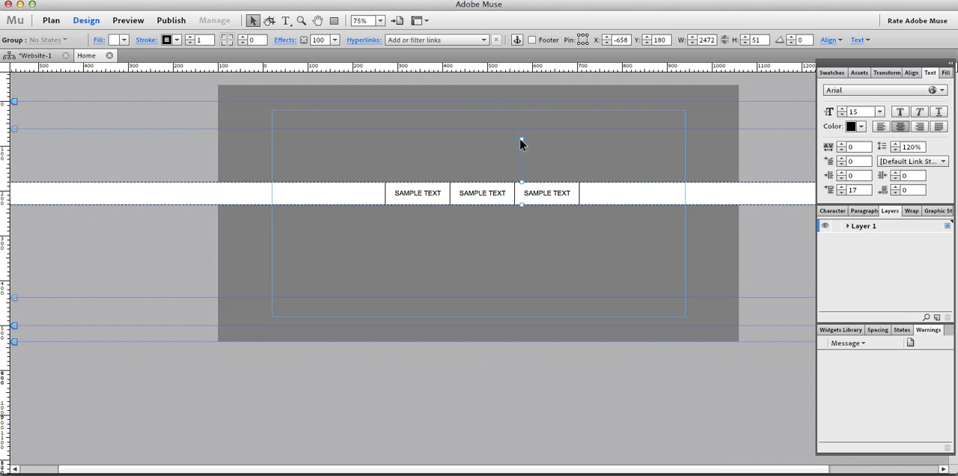
Lower the group's key position handle onto the bar's top edge and move the bar to Y 133.
{"action": "left_click_drag", "start_coordinate": [522, 142], "coordinate": [521, 184]}
{"action": "left_click_drag", "start_coordinate": [593, 195], "coordinate": [596, 173]}
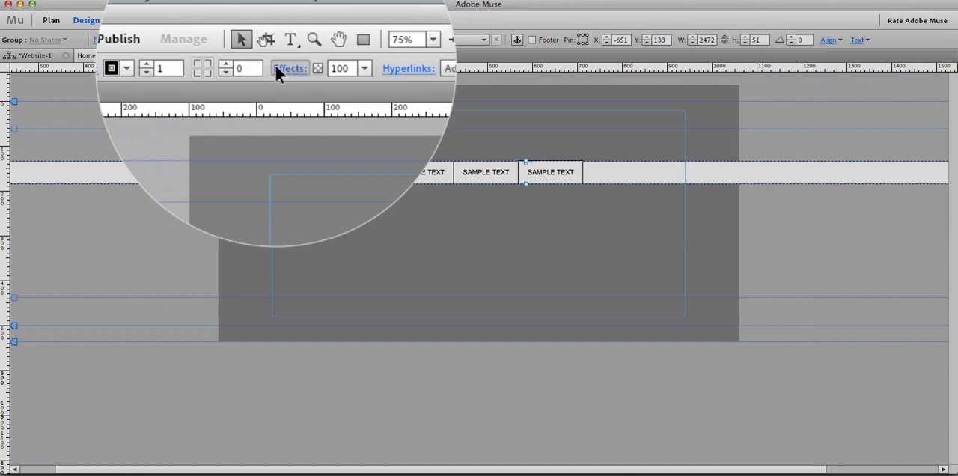
Set the group's upward Motion Before Key speed to 1 in the Scroll Motion settings.
{"action": "left_click", "coordinate": [275, 38]}
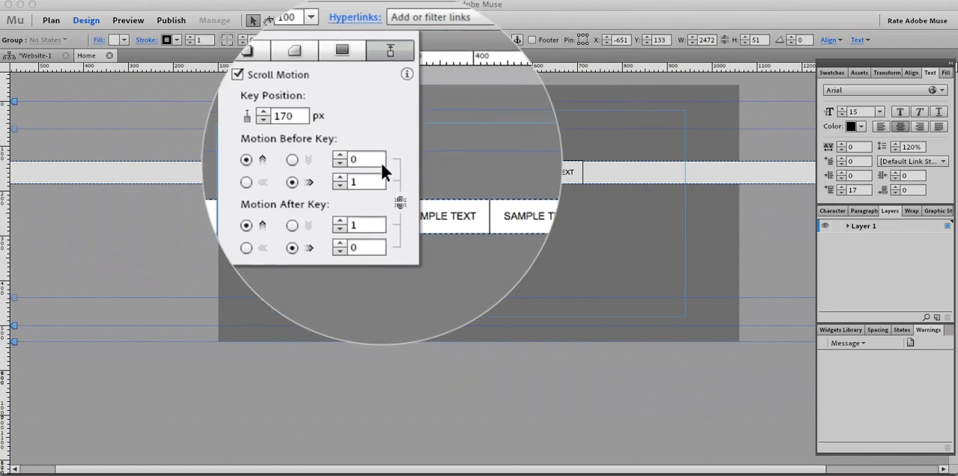
{"action": "left_click", "coordinate": [382, 158]}
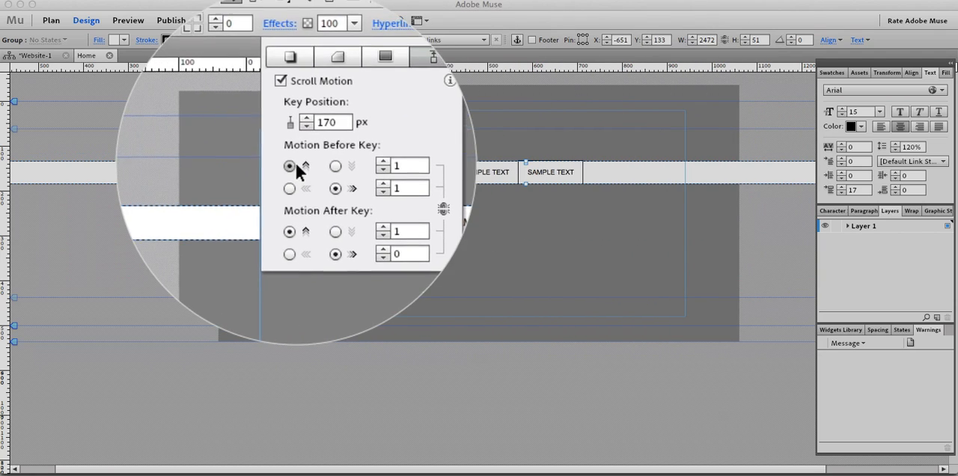
{"action": "left_click", "coordinate": [366, 168]}
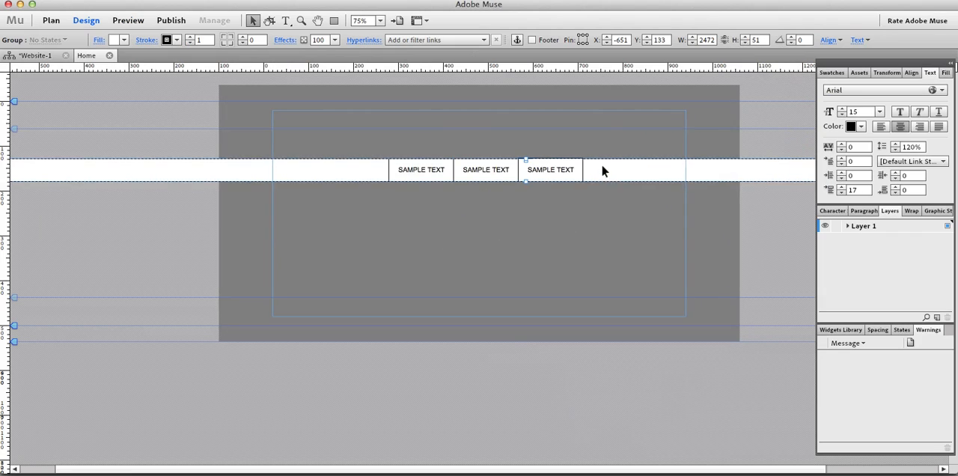
Move the grouped bar to Y 116 and set its horizontal Motion Before Key speed to 0.
{"action": "mouse_move", "coordinate": [602, 166]}
{"action": "left_mouse_down"}
{"action": "mouse_move", "coordinate": [605, 123]}
{"action": "mouse_move", "coordinate": [608, 182]}
{"action": "mouse_move", "coordinate": [601, 102]}
{"action": "mouse_move", "coordinate": [602, 169]}
{"action": "left_mouse_up"}
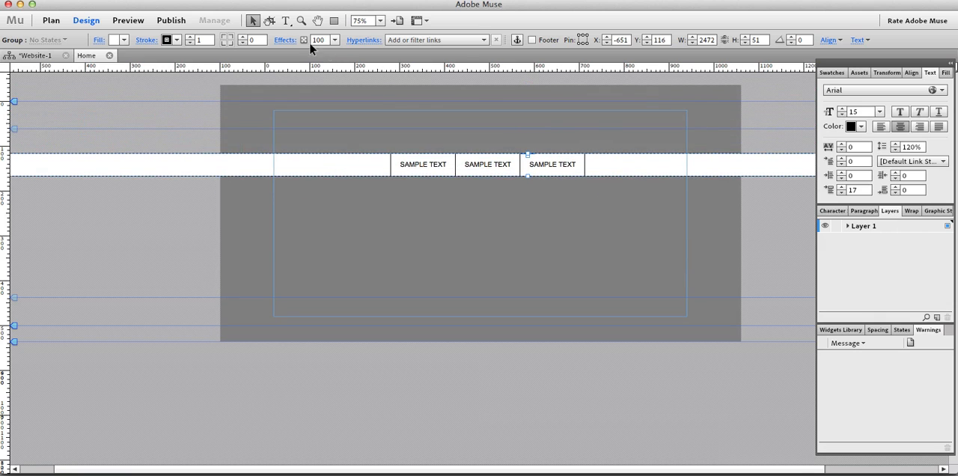
{"action": "left_click", "coordinate": [288, 40]}
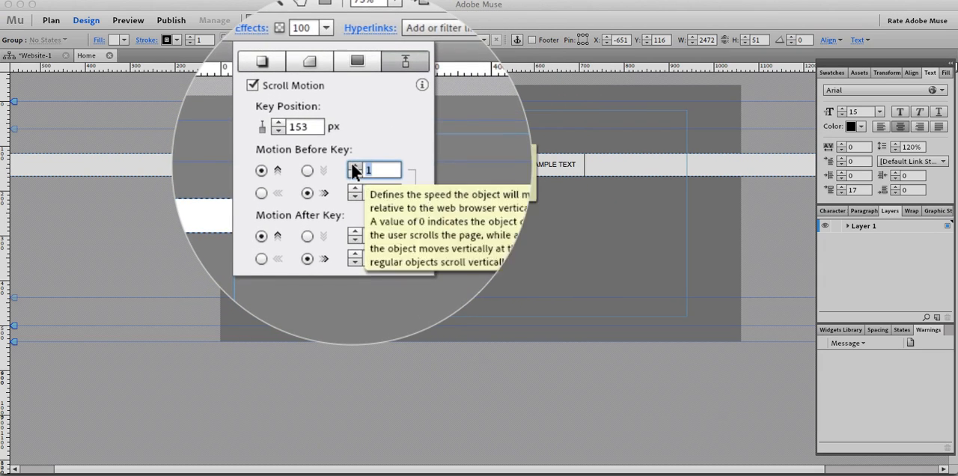
{"action": "left_click", "coordinate": [355, 169]}
{"action": "left_click", "coordinate": [353, 167]}
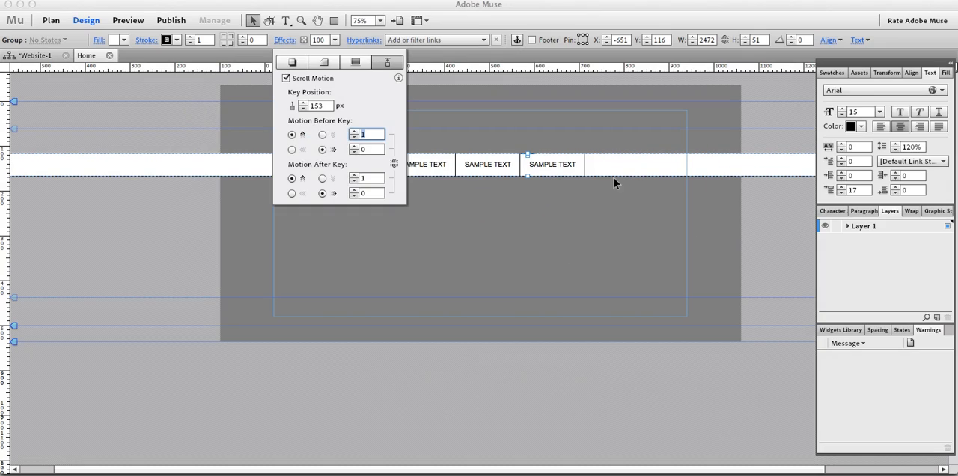
{"action": "left_click", "coordinate": [613, 177]}
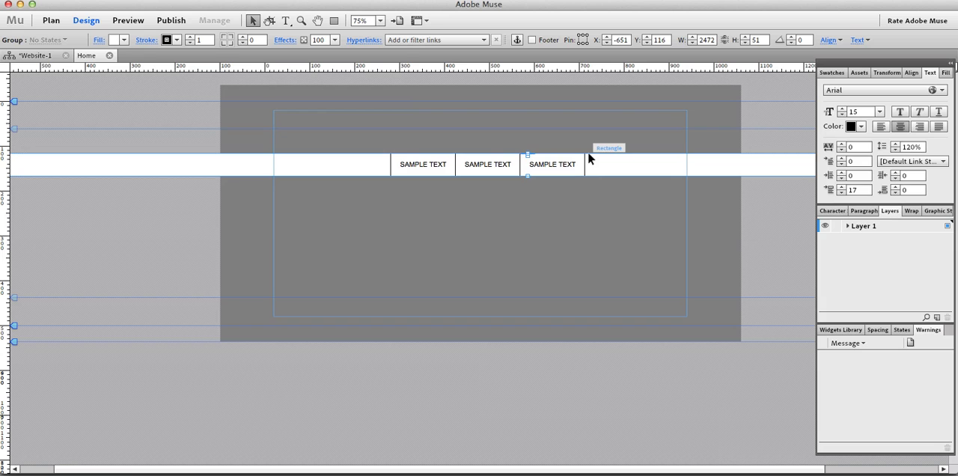
Move the grouped bar to the top edge of the page at Y -35.
{"action": "left_click_drag", "start_coordinate": [608, 173], "coordinate": [608, 108]}
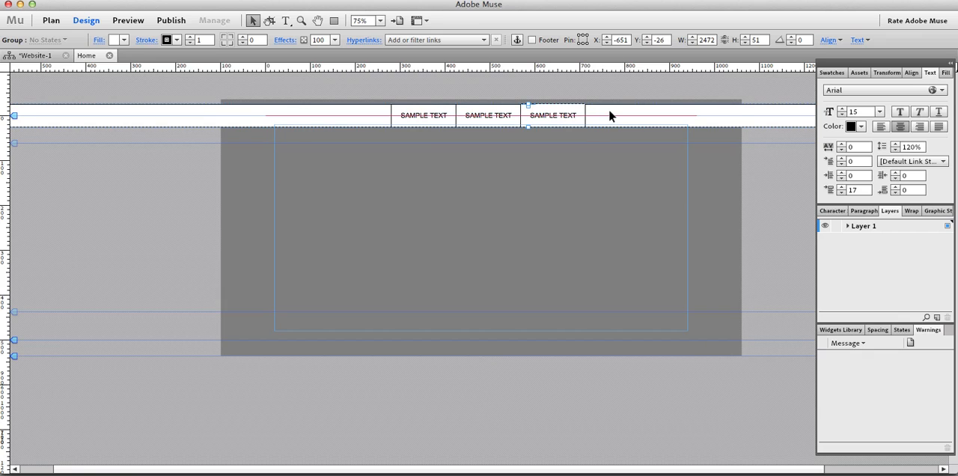
{"action": "key", "text": "Up"}
{"action": "key", "text": "Up"}
{"action": "key", "text": "Up"}
{"action": "key", "text": "Up"}
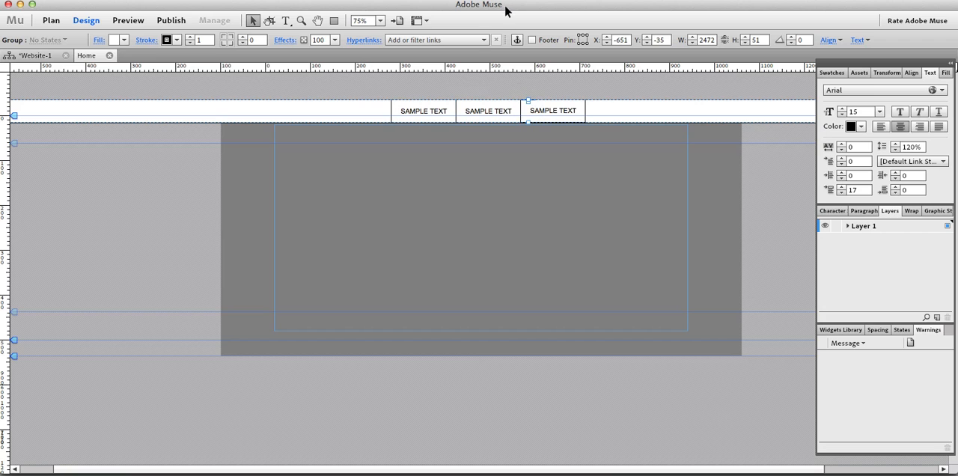
Unlink the speeds in the group's Scroll Motion settings, with upward Motion Before Key at 1 and upward Motion After Key at 0.
{"action": "left_click", "coordinate": [283, 41]}
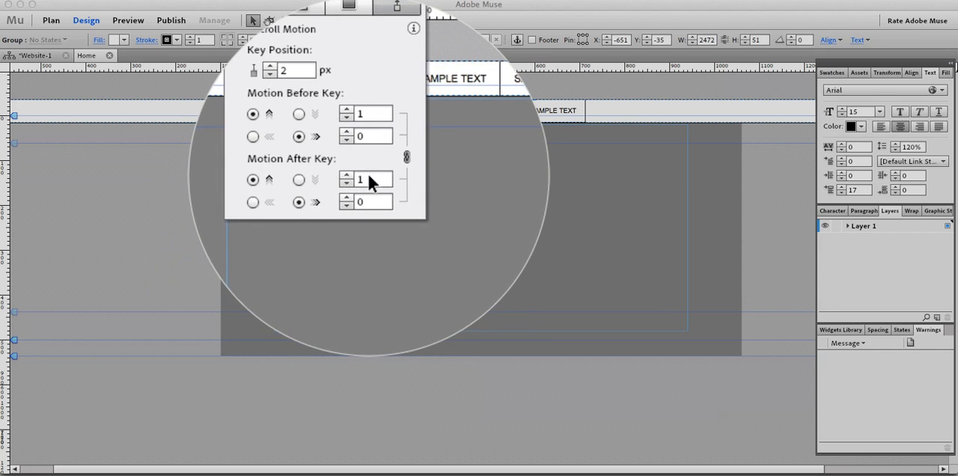
{"action": "left_click", "coordinate": [365, 174]}
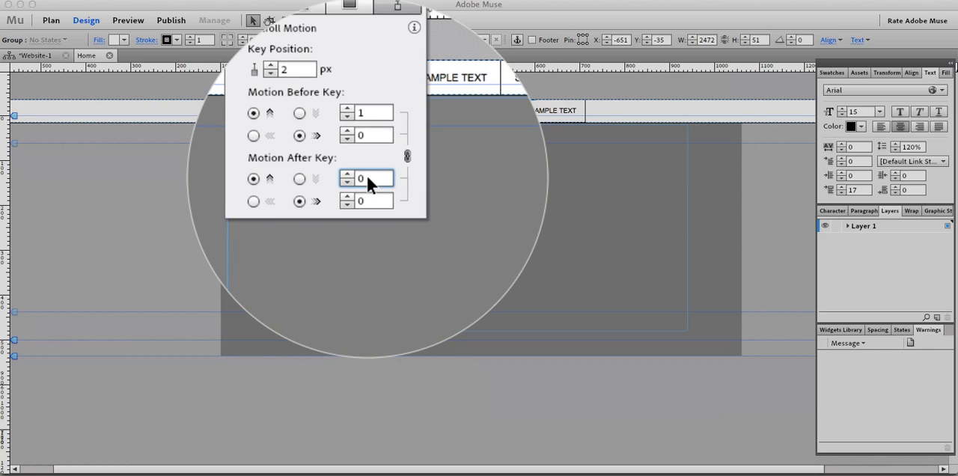
{"action": "key", "text": "Return"}
{"action": "left_click", "coordinate": [393, 165]}
{"action": "left_click_drag", "start_coordinate": [379, 165], "coordinate": [340, 173]}
{"action": "type", "text": "1"}
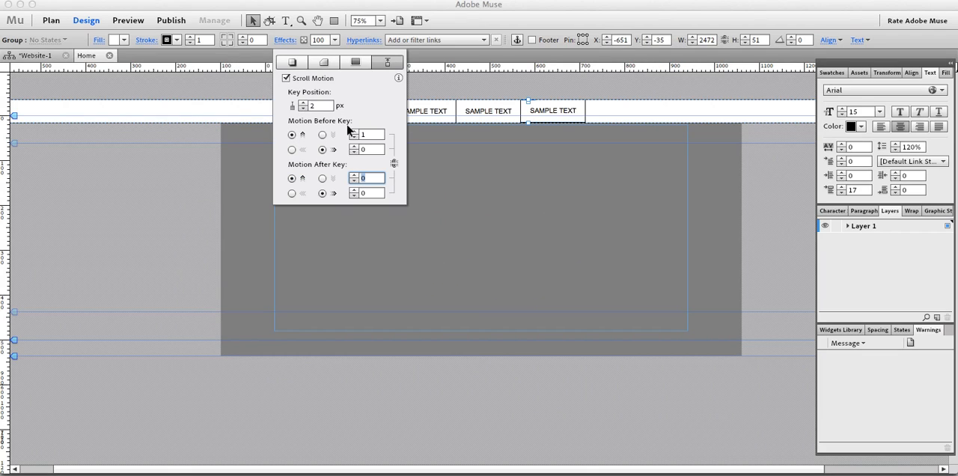
Move the grouped bar to Y 141, Y 193 and Y 116, checking its Scroll Motion key position at the first two heights.
{"action": "left_click_drag", "start_coordinate": [612, 111], "coordinate": [611, 189]}
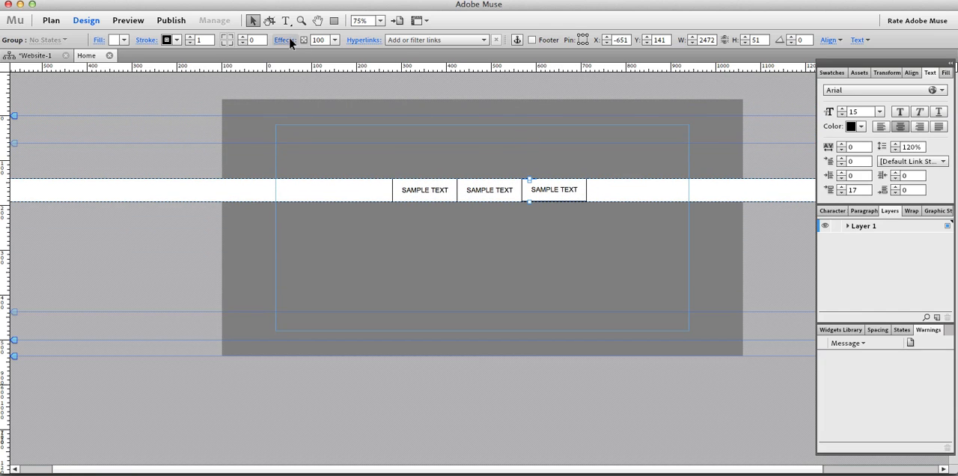
{"action": "left_click", "coordinate": [286, 40]}
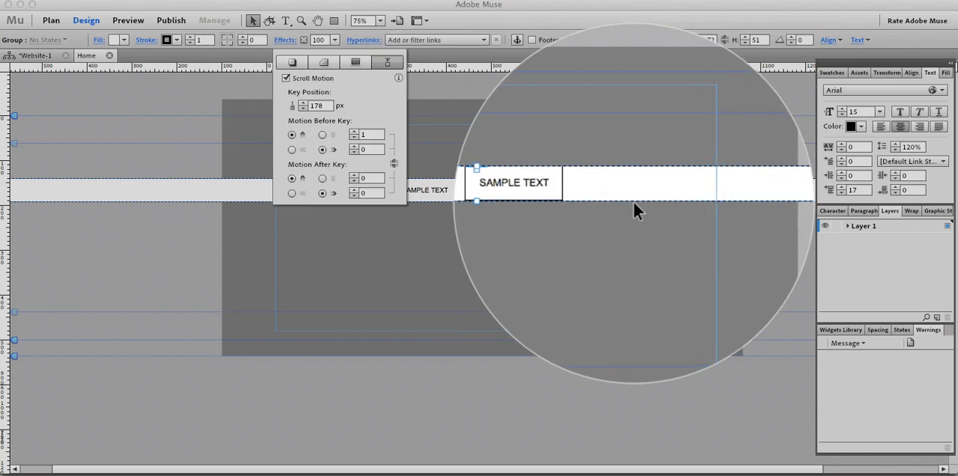
{"action": "left_click", "coordinate": [625, 192]}
{"action": "left_click_drag", "start_coordinate": [625, 193], "coordinate": [606, 220]}
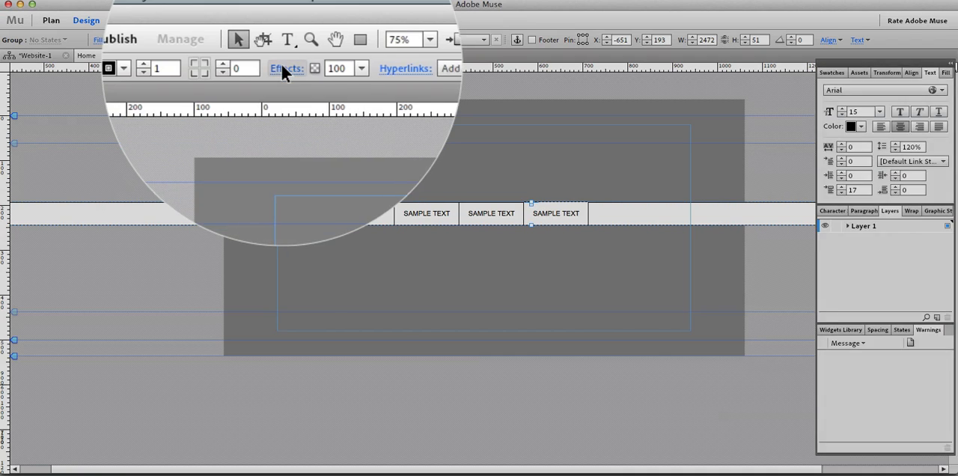
{"action": "left_click", "coordinate": [288, 39]}
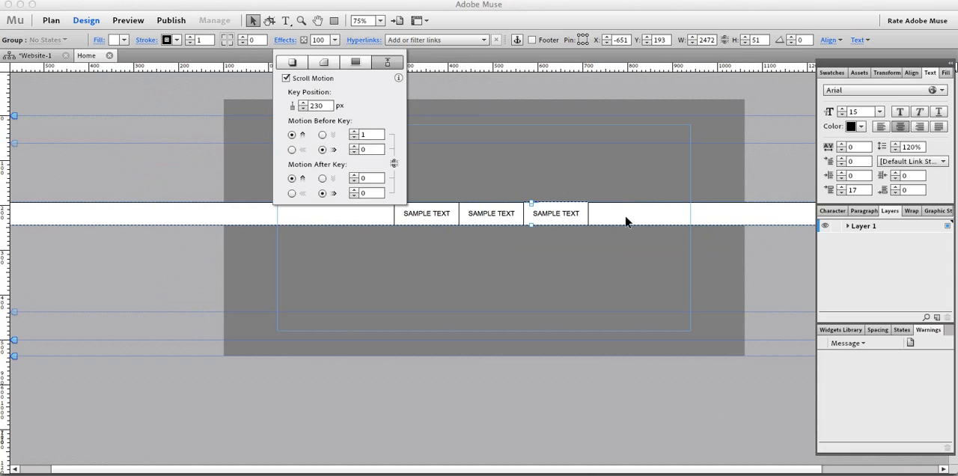
{"action": "left_click_drag", "start_coordinate": [624, 218], "coordinate": [575, 174]}
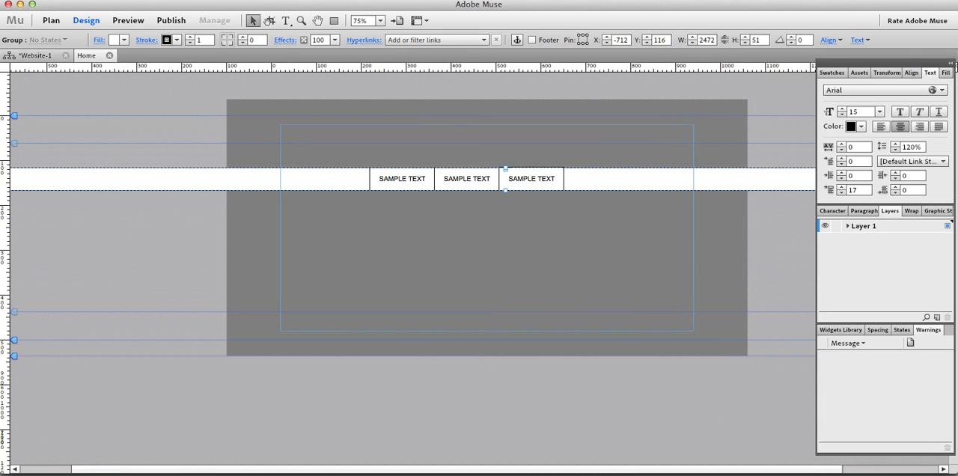
Draw a rectangle about 399 × 192 below the bar and a wider one about 1071 × 152 above it.
{"action": "left_click", "coordinate": [333, 21]}
{"action": "left_click_drag", "start_coordinate": [285, 218], "coordinate": [464, 304]}
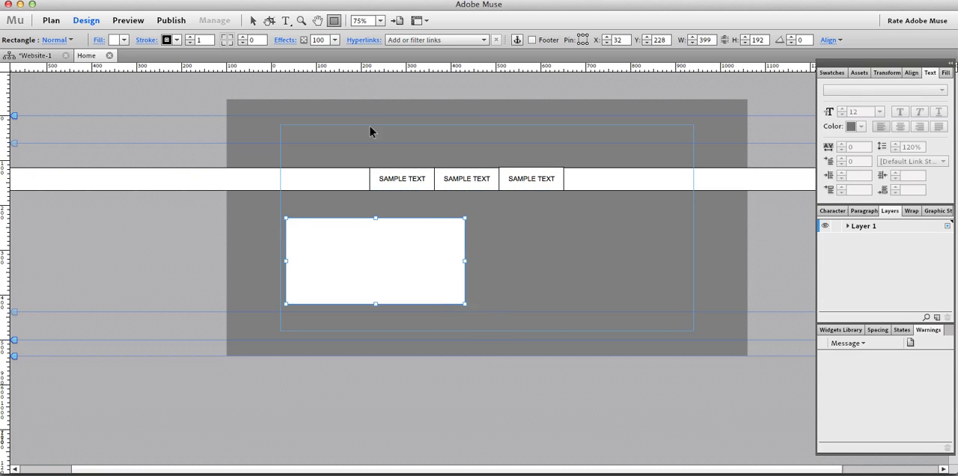
{"action": "left_click_drag", "start_coordinate": [251, 100], "coordinate": [732, 168]}
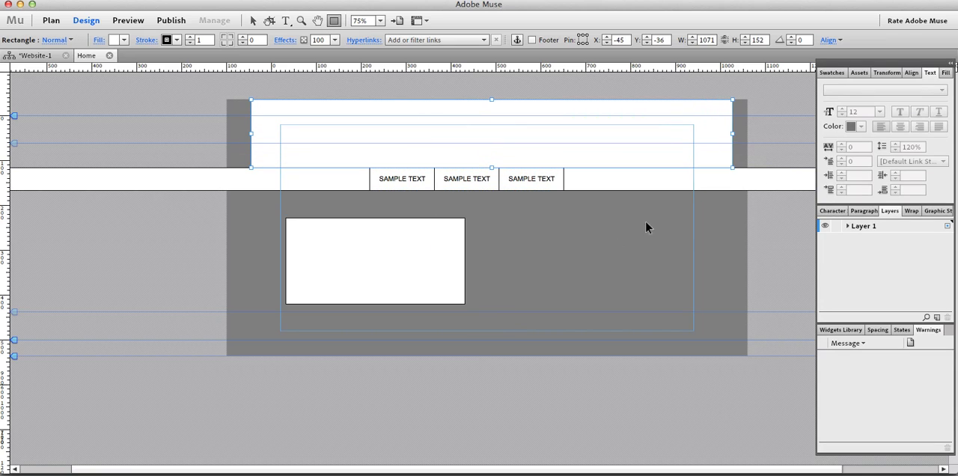
Shift the small rectangle and the grouped bar lower, and extend the wide upper rectangle to about 315 high so it meets the bar.
{"action": "key", "text": "v"}
{"action": "left_click_drag", "start_coordinate": [409, 272], "coordinate": [432, 329]}
{"action": "left_click_drag", "start_coordinate": [587, 180], "coordinate": [595, 252]}
{"action": "left_click", "coordinate": [518, 171]}
{"action": "left_click_drag", "start_coordinate": [492, 168], "coordinate": [492, 242]}
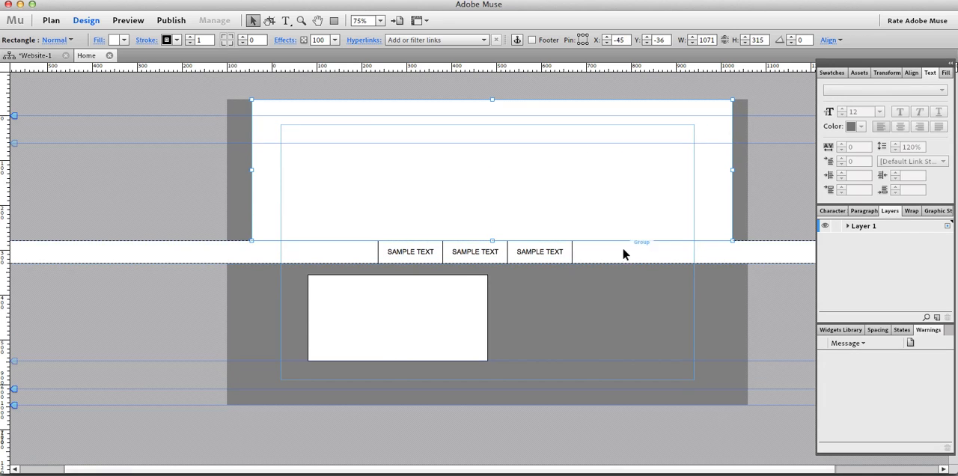
Move the small rectangle farther down and the grouped bar to Y 461, and check the group's Scroll Motion key position.
{"action": "left_click_drag", "start_coordinate": [474, 325], "coordinate": [566, 365]}
{"action": "left_click_drag", "start_coordinate": [624, 251], "coordinate": [626, 333]}
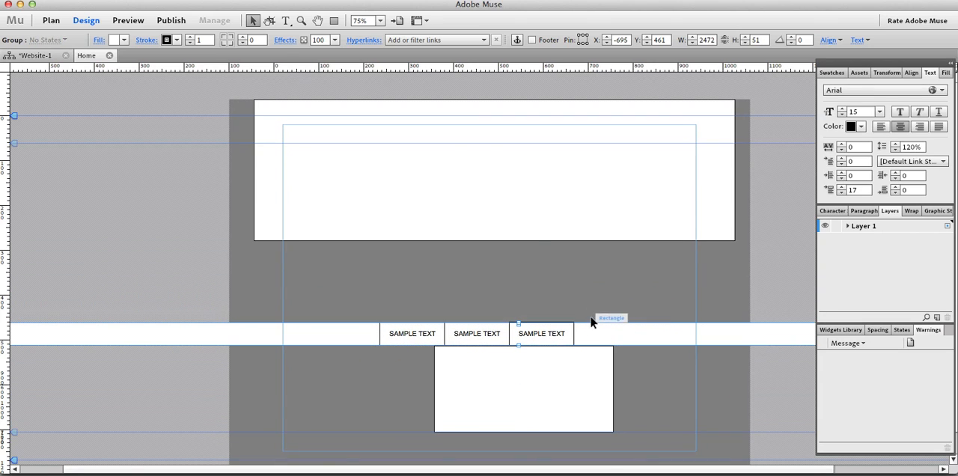
{"action": "left_click", "coordinate": [281, 42]}
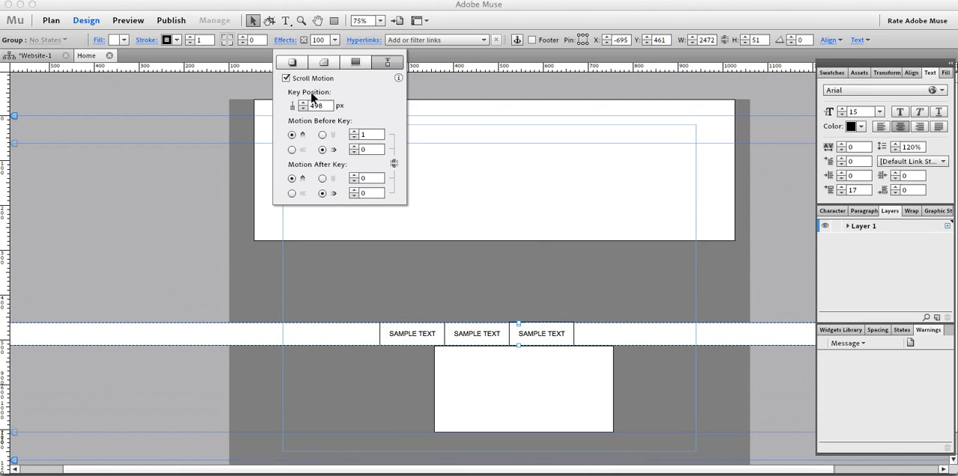
Place the grouped bar at Y 279 against the wide rectangle's lower edge and the small rectangle at X 184, Y 403.
{"action": "left_click_drag", "start_coordinate": [602, 342], "coordinate": [596, 252]}
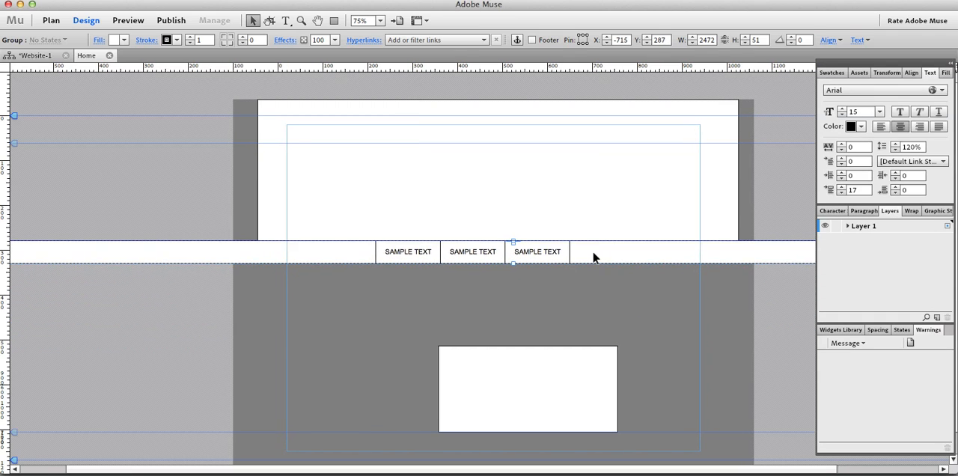
{"action": "left_click_drag", "start_coordinate": [572, 382], "coordinate": [494, 340]}
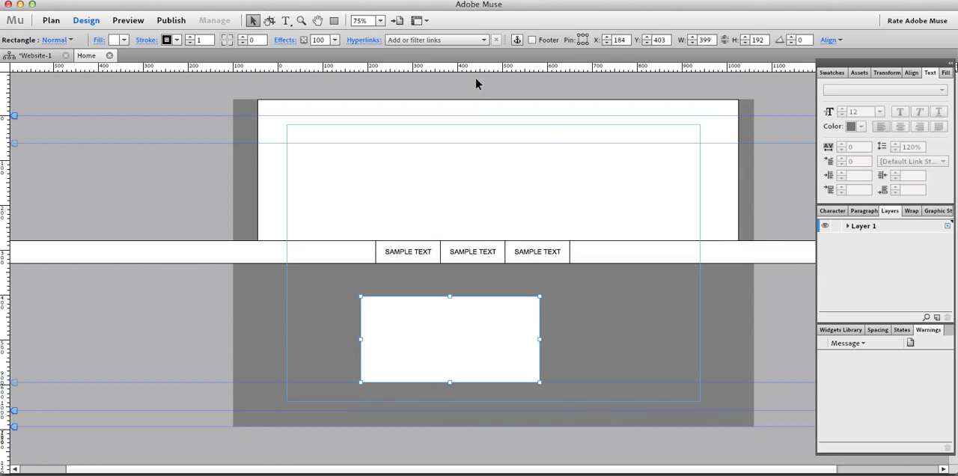
{"action": "left_click", "coordinate": [603, 249]}
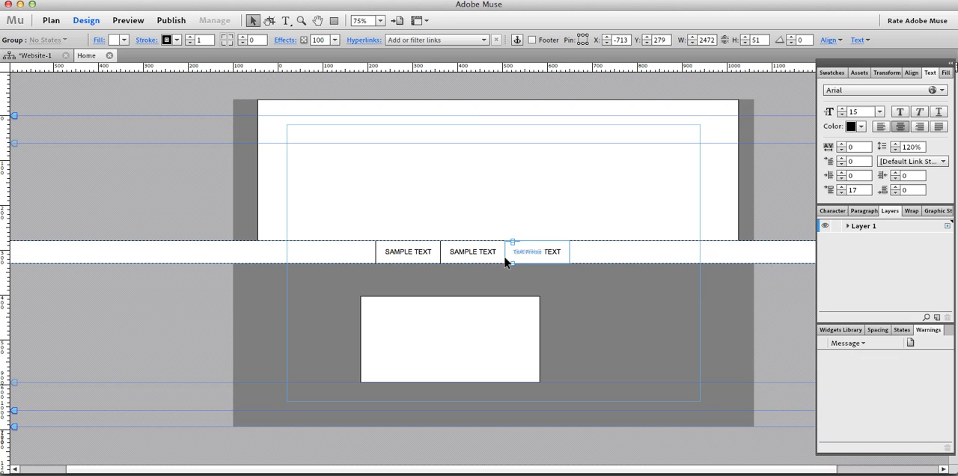
Preview the Home page in the browser and scroll it to test the bar's motion.
{"action": "key", "text": "super+shift+e"}
{"action": "scroll", "coordinate": [556, 293], "scroll_direction": "down", "scroll_amount": 1}
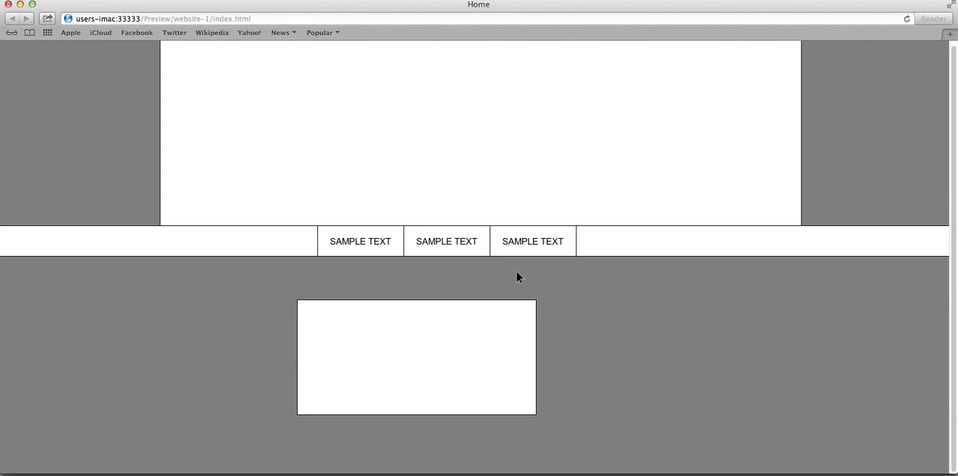
{"action": "key", "text": "super+Tab"}
Set the Home page's minimum height to 1500 in its page properties.
{"action": "right_click", "coordinate": [570, 297]}
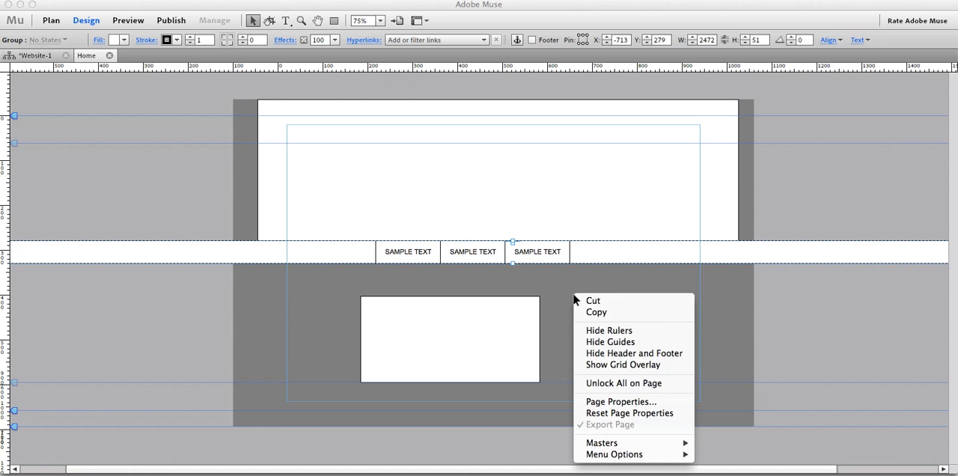
{"action": "left_click", "coordinate": [628, 402]}
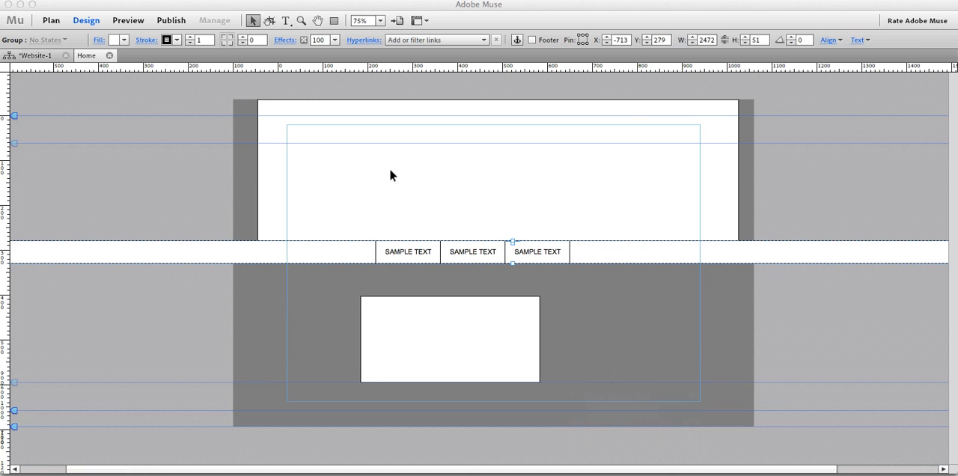
{"action": "left_click", "coordinate": [437, 166]}
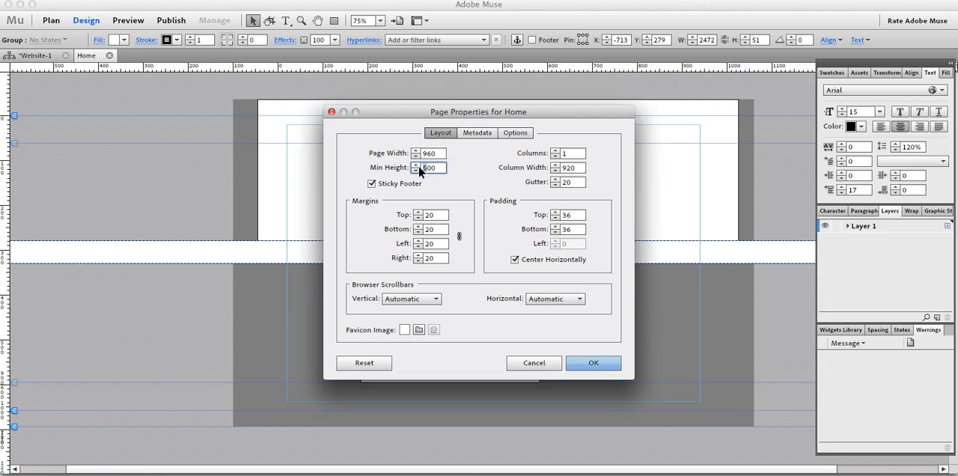
{"action": "type", "text": "1500"}
{"action": "left_click", "coordinate": [590, 363]}
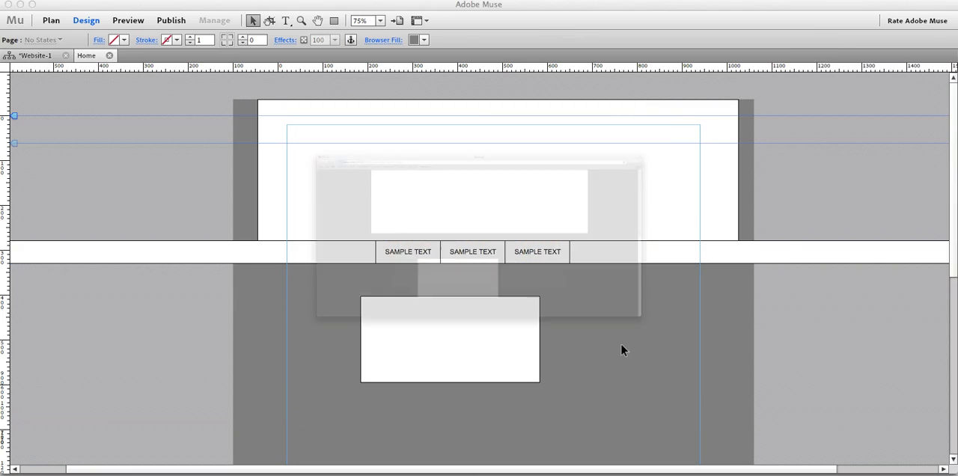
Preview the taller page in the browser and scroll down and up to examine how the bar and small rectangle overlap.
{"action": "key", "text": "super+alt+e"}
{"action": "scroll", "coordinate": [537, 292], "scroll_direction": "down", "scroll_amount": 5}
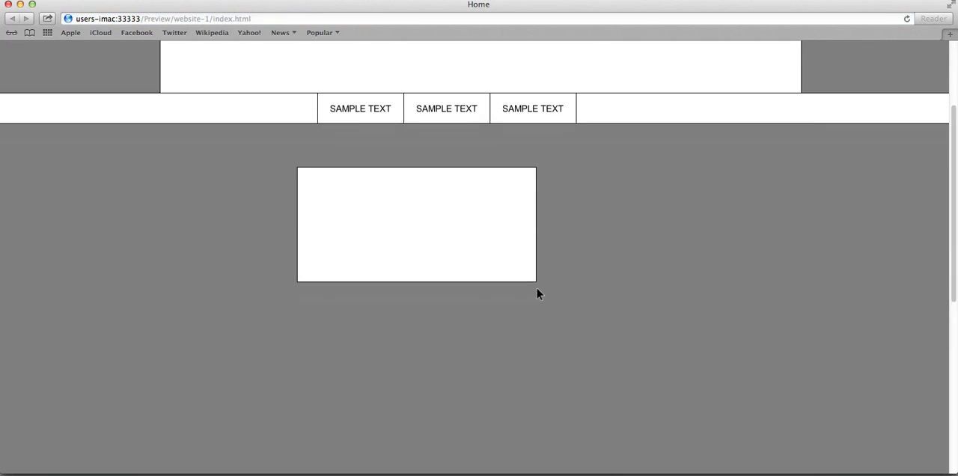
{"action": "scroll", "coordinate": [536, 288], "scroll_direction": "down", "scroll_amount": 3}
{"action": "scroll", "coordinate": [536, 288], "scroll_direction": "down", "scroll_amount": 4}
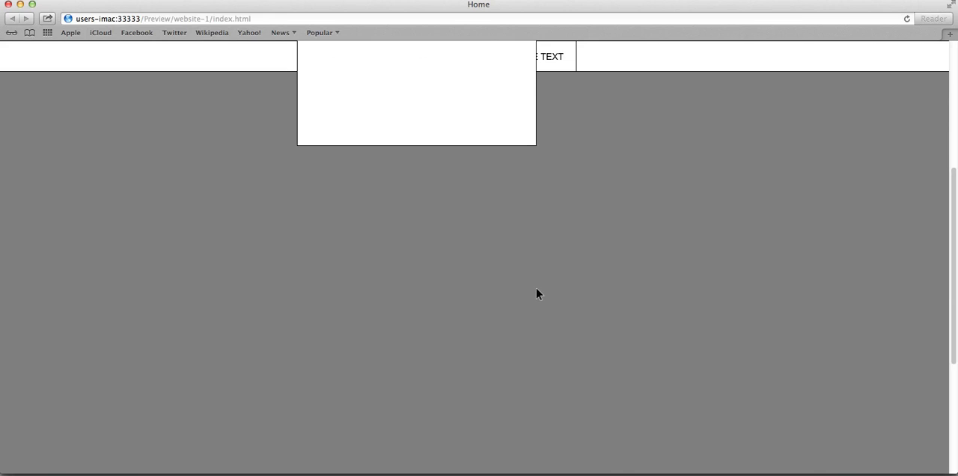
{"action": "scroll", "coordinate": [534, 288], "scroll_direction": "up", "scroll_amount": 4}
{"action": "scroll", "coordinate": [532, 288], "scroll_direction": "down", "scroll_amount": 5}
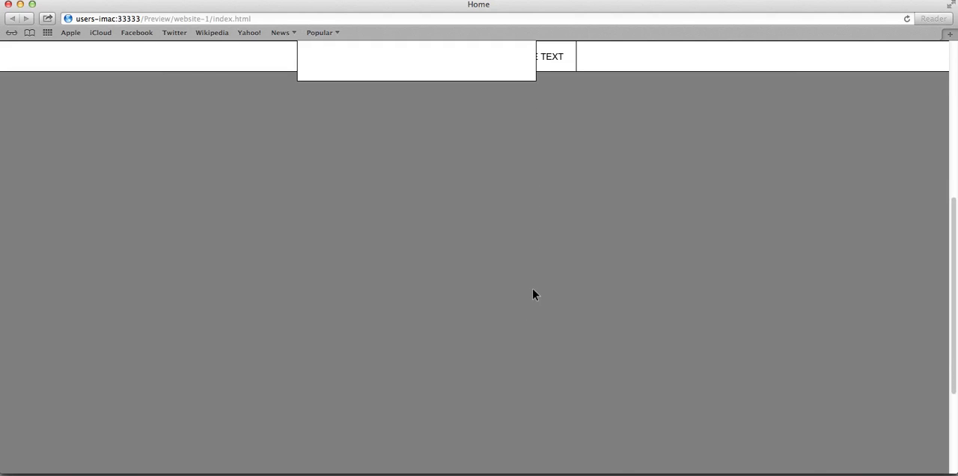
{"action": "scroll", "coordinate": [533, 290], "scroll_direction": "up", "scroll_amount": 5}
{"action": "key", "text": "super+Tab"}
Send the small rectangle below the bar to the back of the stacking order.
{"action": "left_click", "coordinate": [519, 307]}
{"action": "right_click", "coordinate": [490, 318]}
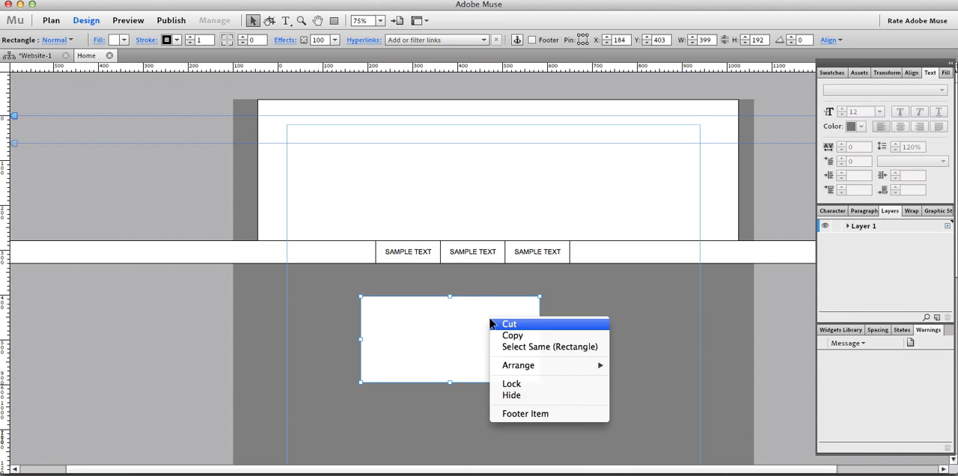
{"action": "left_click", "coordinate": [442, 308]}
{"action": "right_click", "coordinate": [442, 307]}
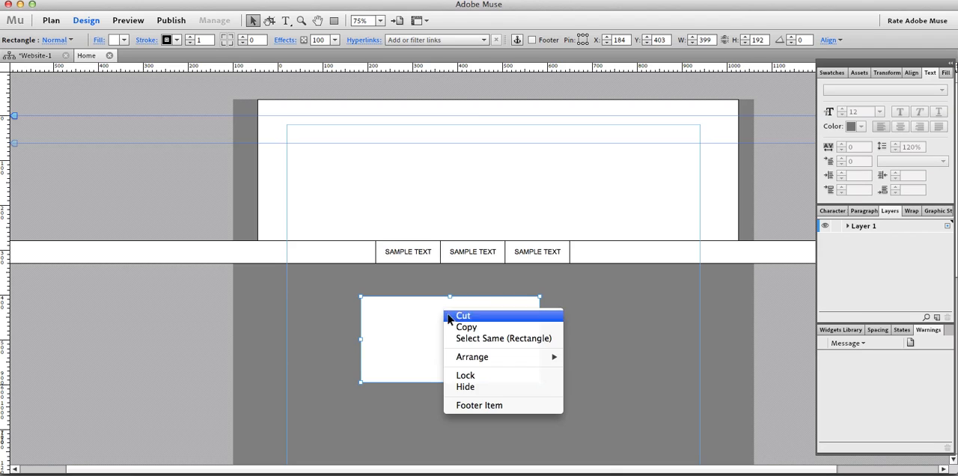
{"action": "mouse_move", "coordinate": [506, 360]}
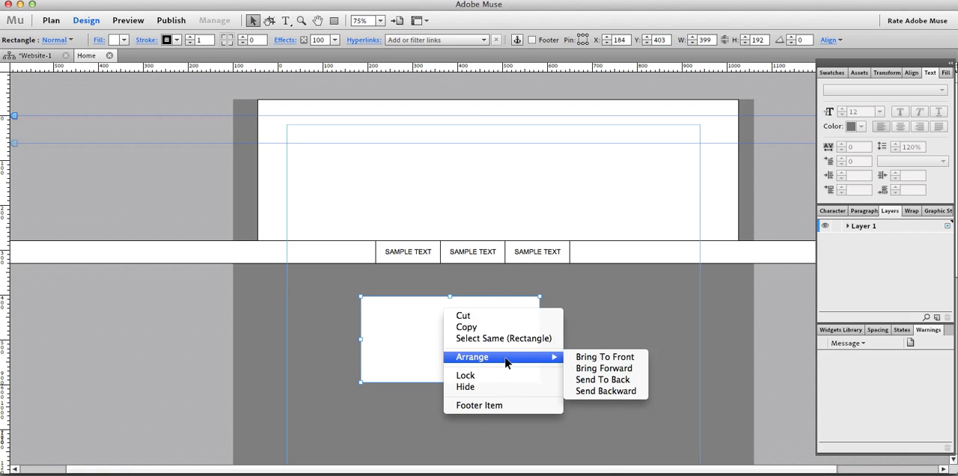
{"action": "left_click", "coordinate": [612, 380]}
{"action": "left_click", "coordinate": [560, 298]}
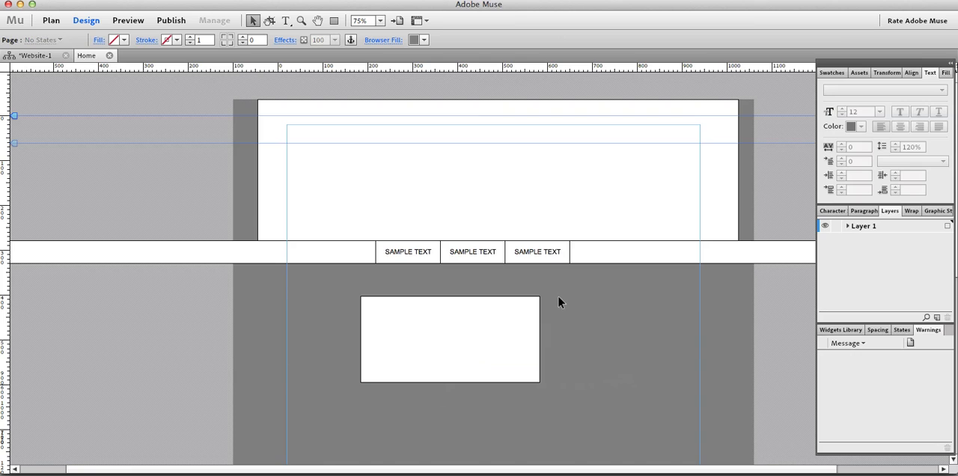
Preview the page in the browser again and scroll to check the small rectangle's stacking against the bar.
{"action": "key", "text": "super+alt+e"}
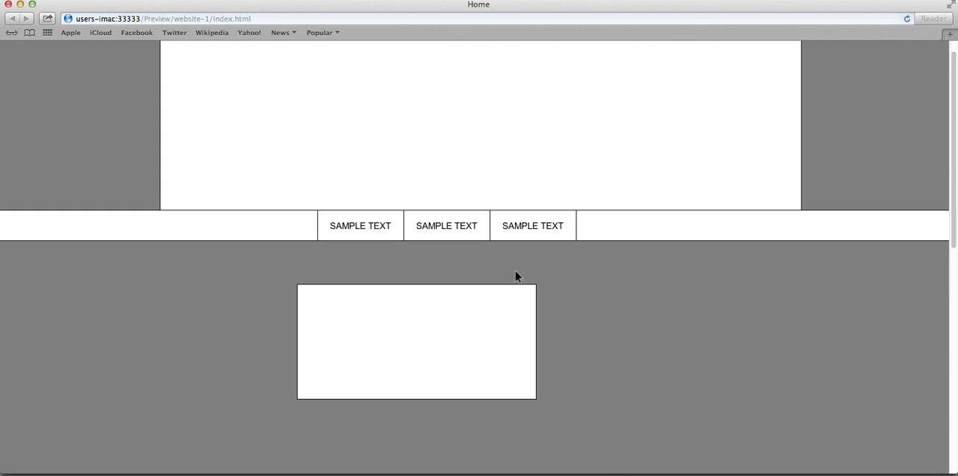
{"action": "scroll", "coordinate": [504, 266], "scroll_direction": "down", "scroll_amount": 1}
{"action": "scroll", "coordinate": [504, 266], "scroll_direction": "down", "scroll_amount": 8}
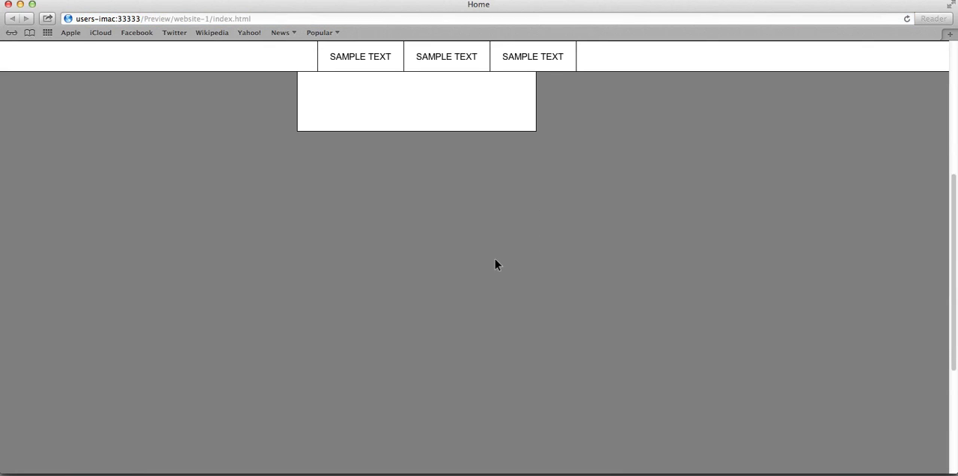
{"action": "scroll", "coordinate": [491, 258], "scroll_direction": "up", "scroll_amount": 8}
{"action": "key", "text": "super+Tab"}
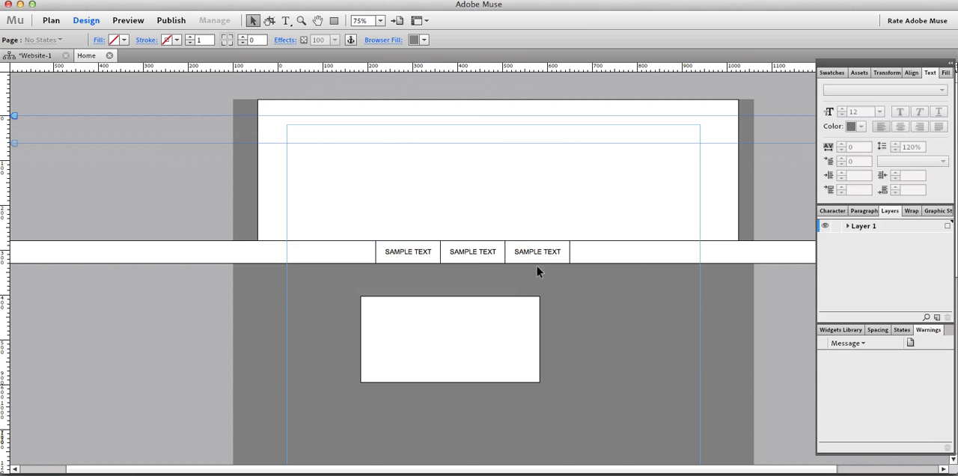
Move the grouped bar below the small rectangle to Y 639 and bring it to the front.
{"action": "left_click_drag", "start_coordinate": [627, 259], "coordinate": [639, 417]}
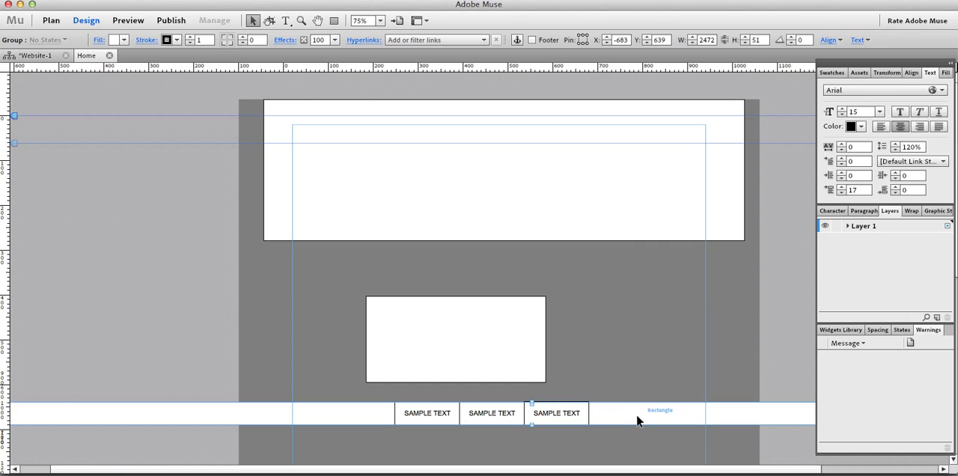
{"action": "right_click", "coordinate": [603, 418]}
{"action": "mouse_move", "coordinate": [632, 402]}
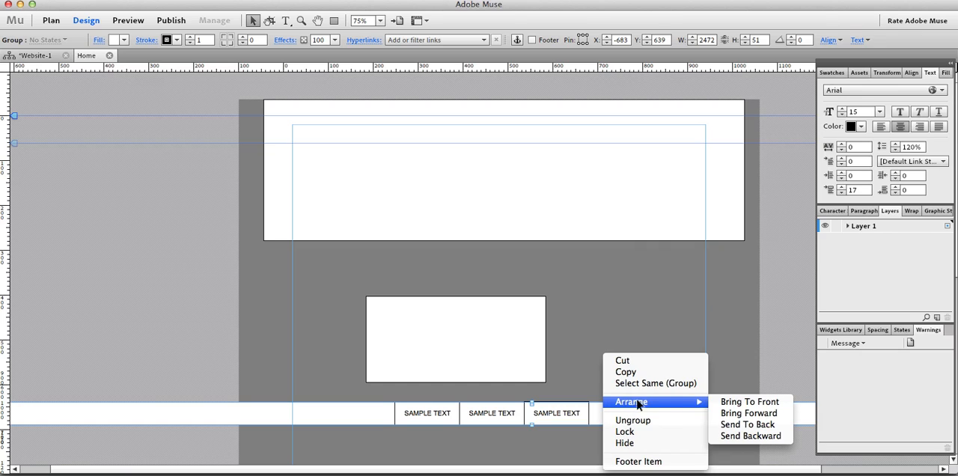
{"action": "left_click", "coordinate": [742, 404]}
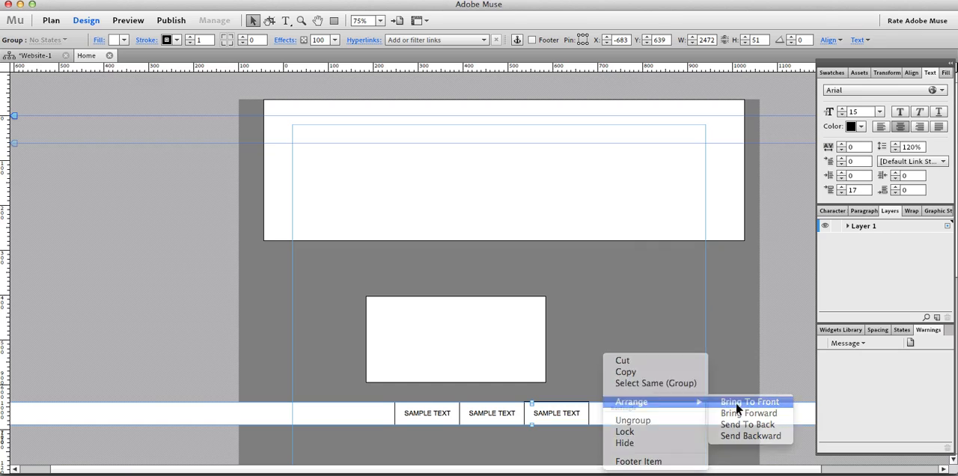
{"action": "left_click", "coordinate": [591, 349]}
Preview the page in the browser and scroll up and down to test the bar's motion from its lower starting position.
{"action": "key", "text": "super+shift+e"}
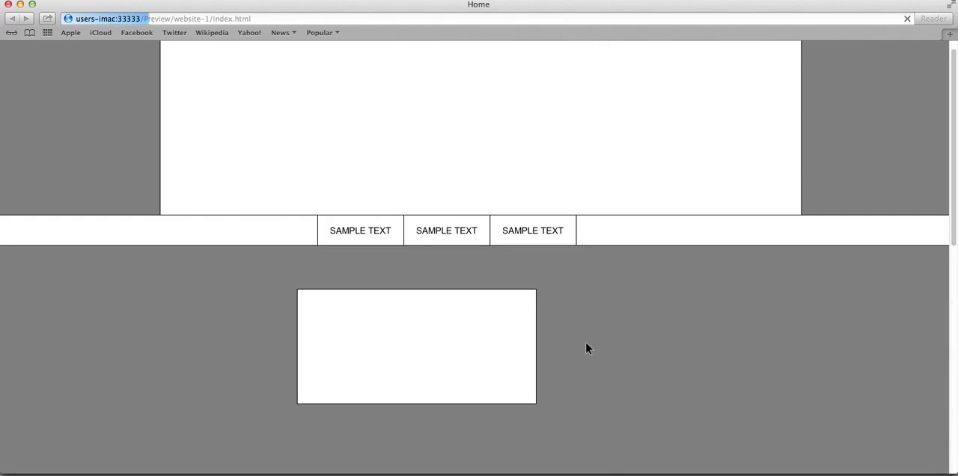
{"action": "scroll", "coordinate": [580, 341], "scroll_direction": "down", "scroll_amount": 3}
{"action": "scroll", "coordinate": [573, 334], "scroll_direction": "down", "scroll_amount": 5}
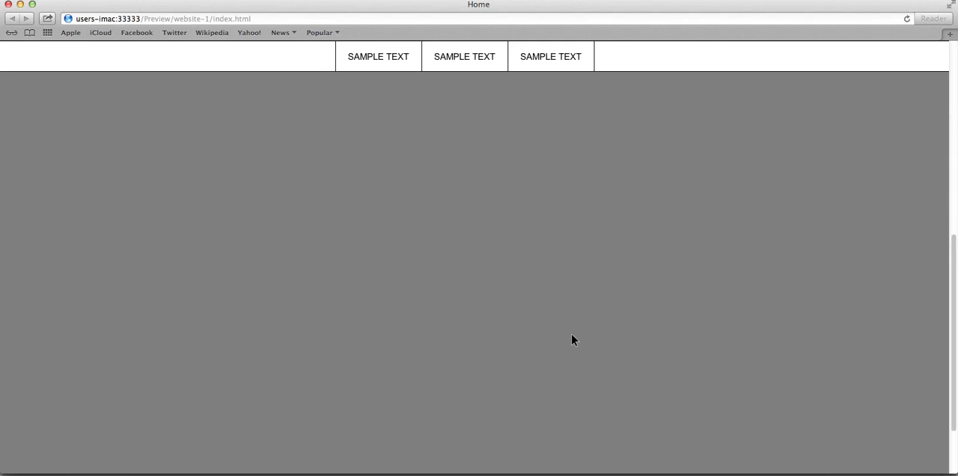
{"action": "scroll", "coordinate": [563, 336], "scroll_direction": "up", "scroll_amount": 5}
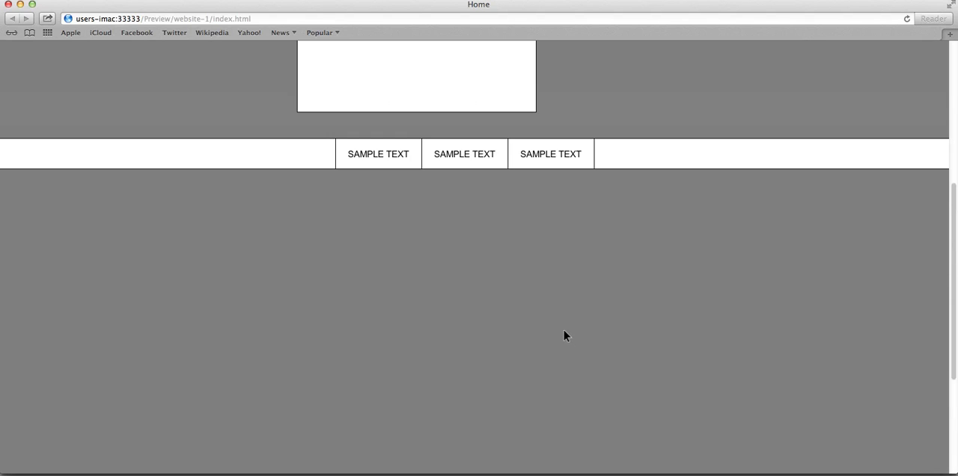
{"action": "scroll", "coordinate": [556, 331], "scroll_direction": "down", "scroll_amount": 4}
{"action": "scroll", "coordinate": [554, 333], "scroll_direction": "up", "scroll_amount": 3}
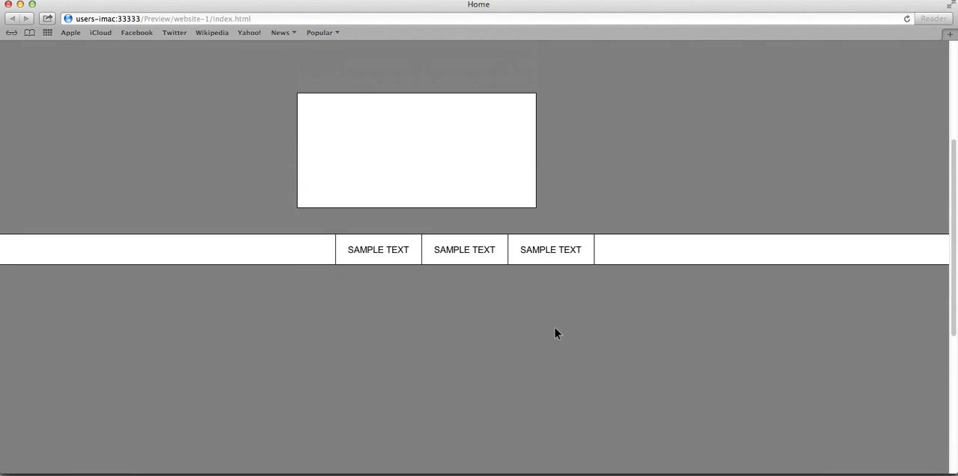
{"action": "key", "text": "super+Tab"}
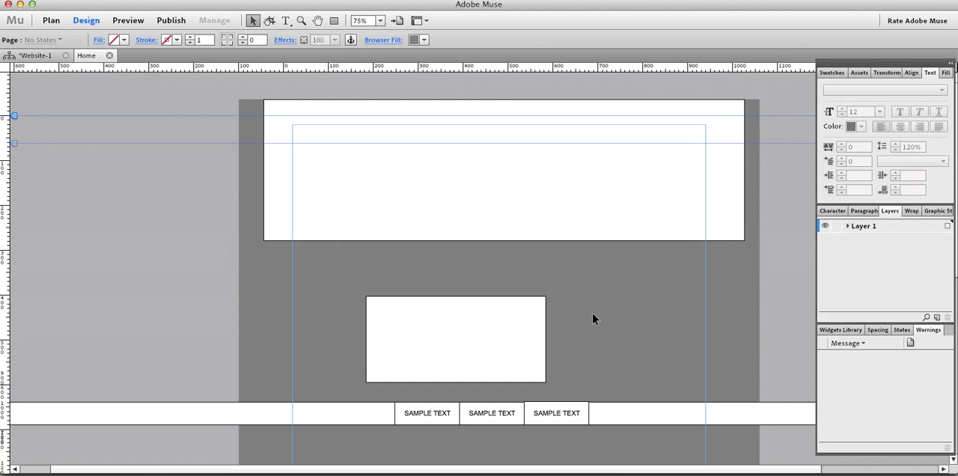